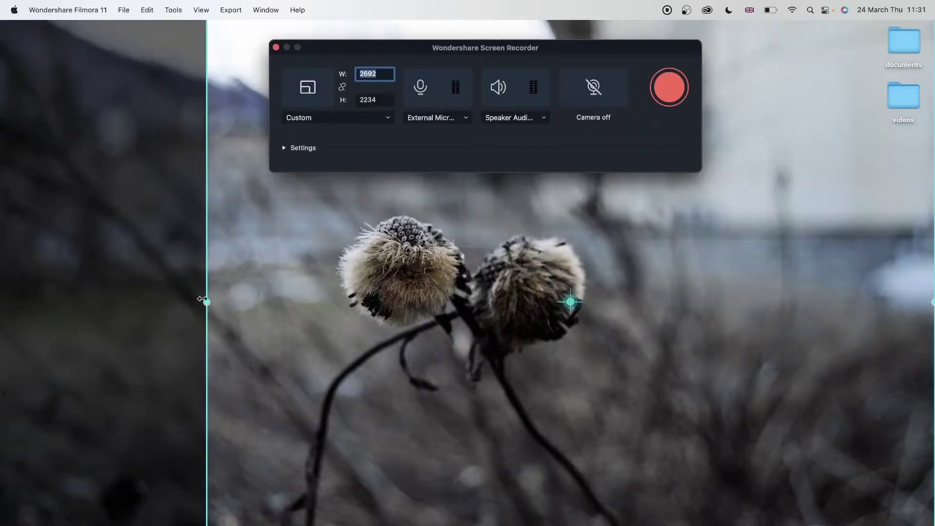
# Resize the recording area by its left edge, narrowing it to about 486 px and widening it to about 3400 px
pyautogui.moveTo(207, 304); pyautogui.dragTo(569, 303)
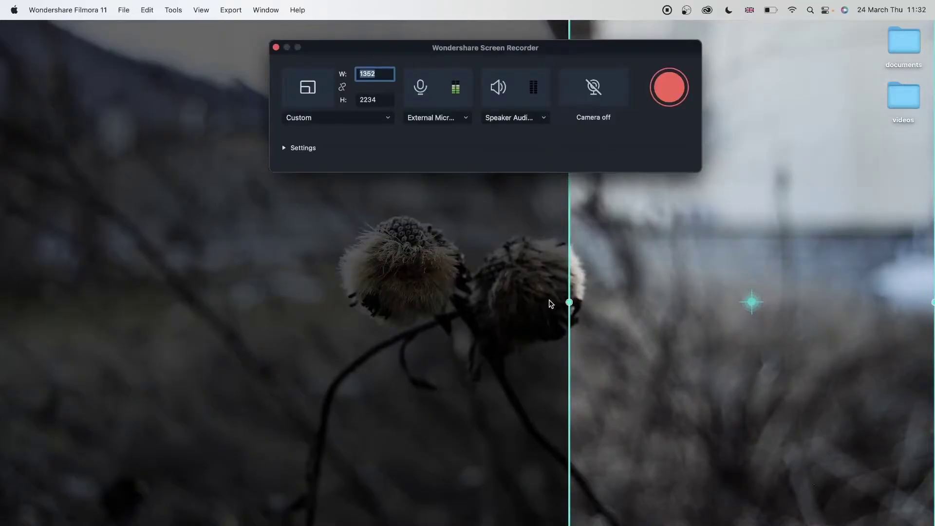
pyautogui.moveTo(569, 302); pyautogui.dragTo(804, 302)
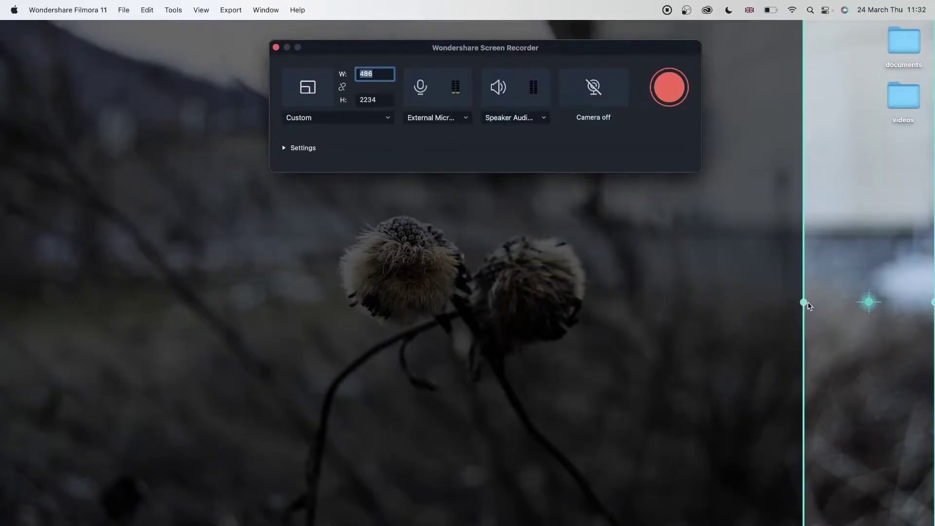
pyautogui.moveTo(805, 302); pyautogui.dragTo(2, 409)
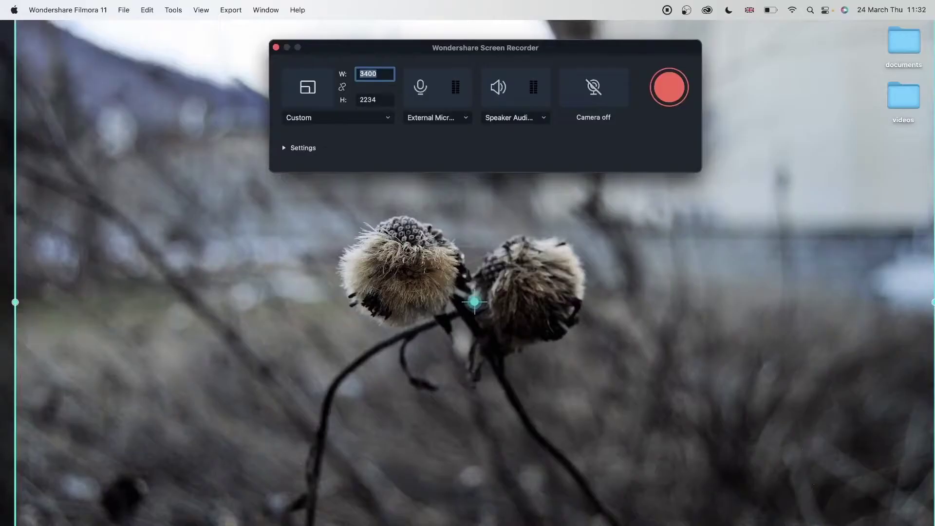
# Shrink the recording area from its corner to about 2562 × 1166 px, and enlarge it to about 3440 × 1970 px
pyautogui.moveTo(15, 524); pyautogui.dragTo(150, 469)
pyautogui.moveTo(119, 249); pyautogui.dragTo(566, 241)
pyautogui.moveTo(749, 497); pyautogui.dragTo(731, 205)
pyautogui.moveTo(564, 205); pyautogui.dragTo(242, 315)
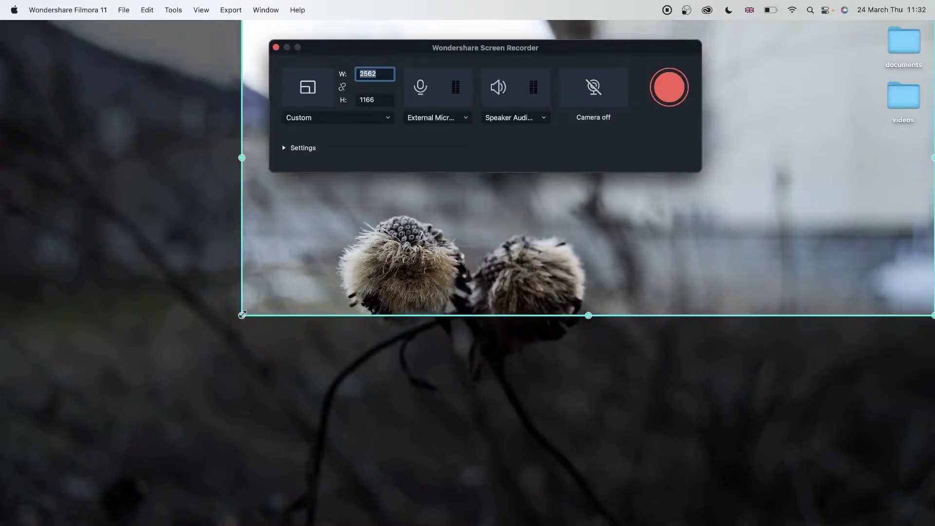
pyautogui.moveTo(242, 315); pyautogui.dragTo(4, 525)
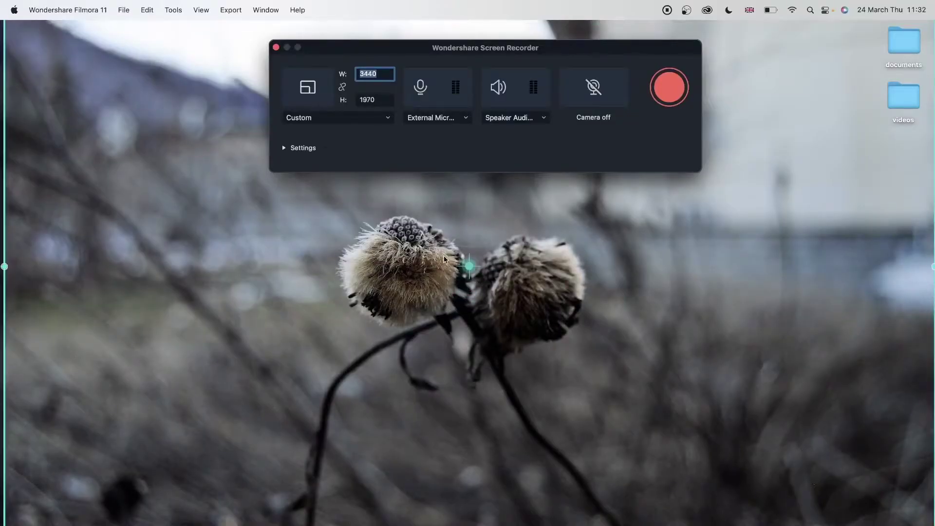
# Reposition the recording area by its centre handle, narrow it to about 1990 px, and place it against the desktop's left side
pyautogui.moveTo(403, 232); pyautogui.dragTo(341, 308)
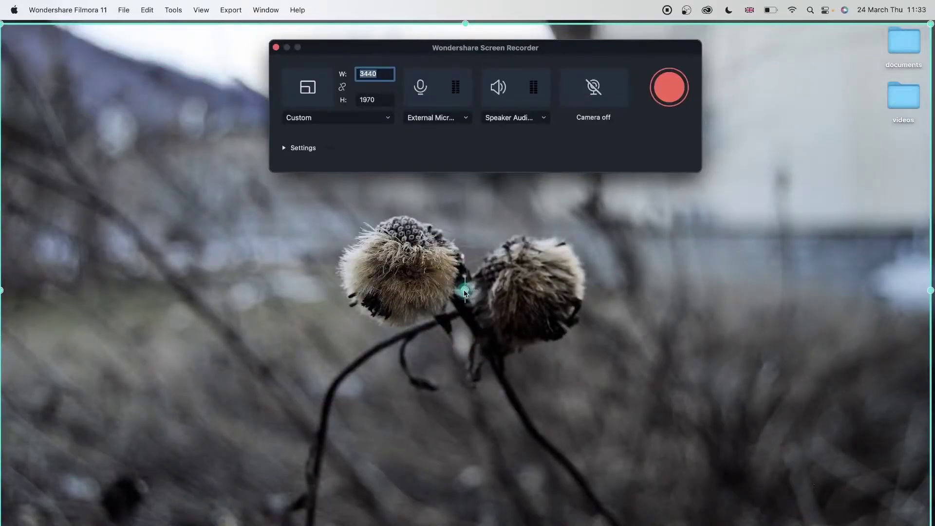
pyautogui.moveTo(465, 292); pyautogui.dragTo(469, 274)
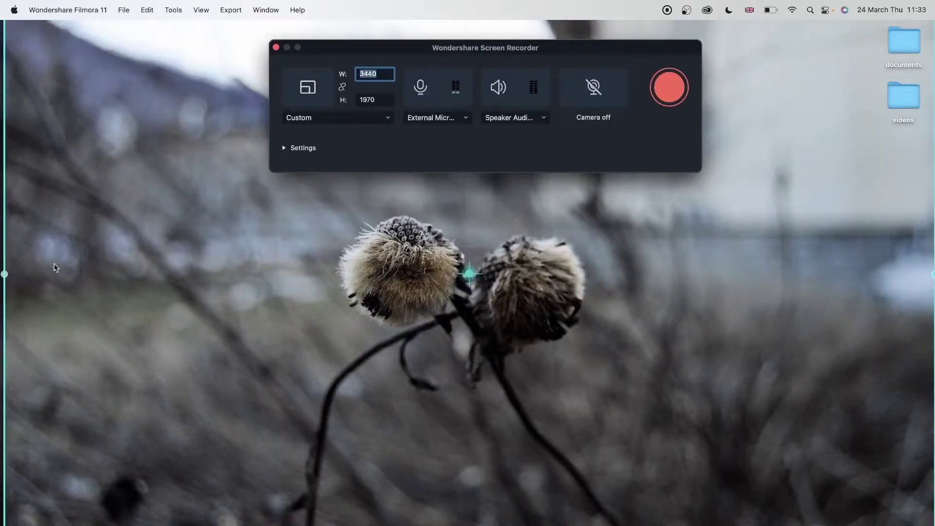
pyautogui.moveTo(4, 274); pyautogui.dragTo(397, 271)
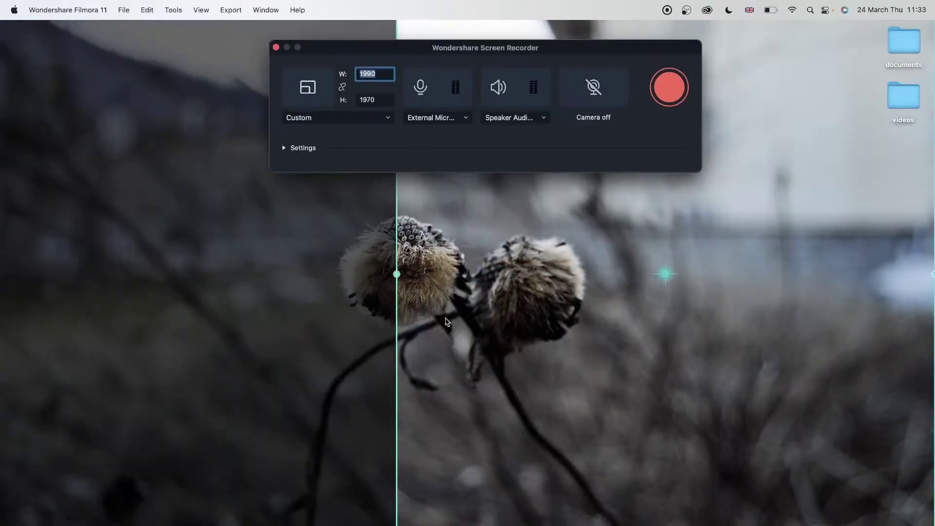
pyautogui.moveTo(665, 272); pyautogui.dragTo(250, 251)
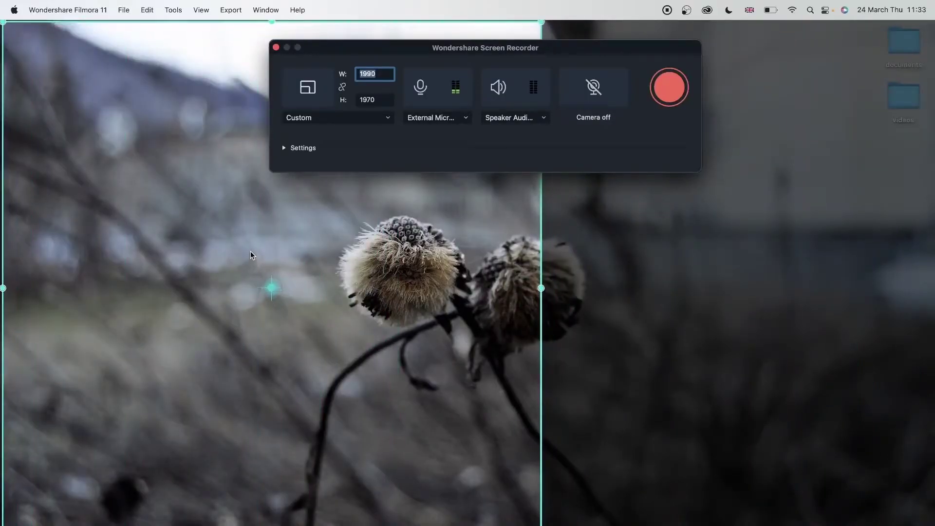
# Shrink the recording area to about 906 × 804 px in the desktop's upper-left corner, and reposition the recorder window clear of it
pyautogui.moveTo(542, 288); pyautogui.dragTo(226, 206)
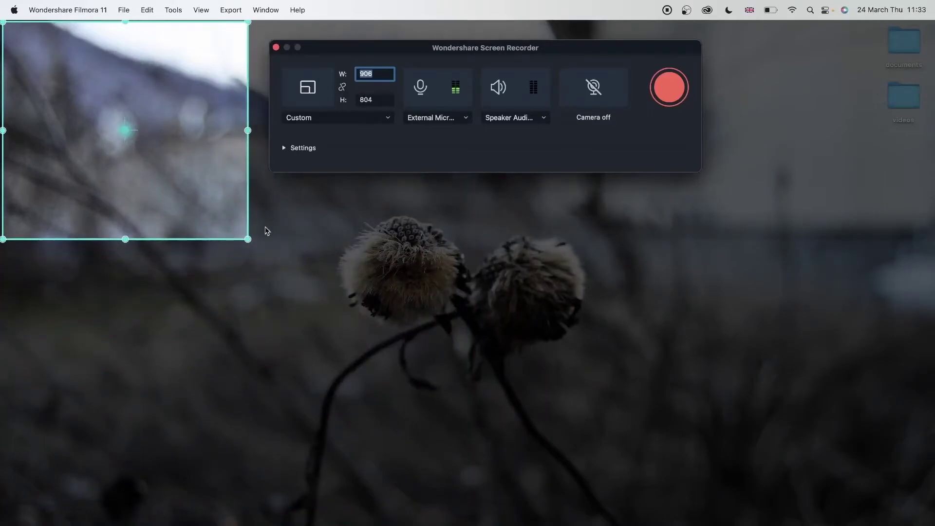
pyautogui.moveTo(382, 44); pyautogui.dragTo(438, 166)
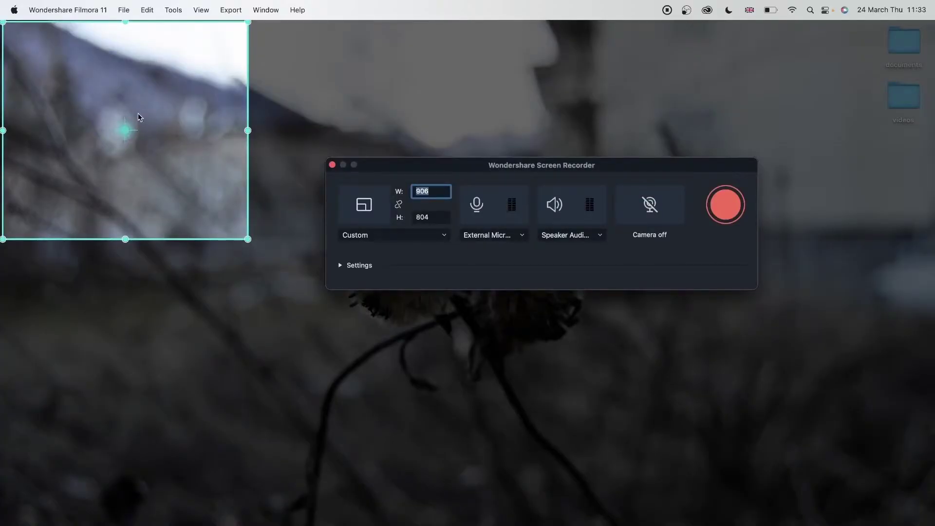
pyautogui.moveTo(449, 166); pyautogui.dragTo(418, 79)
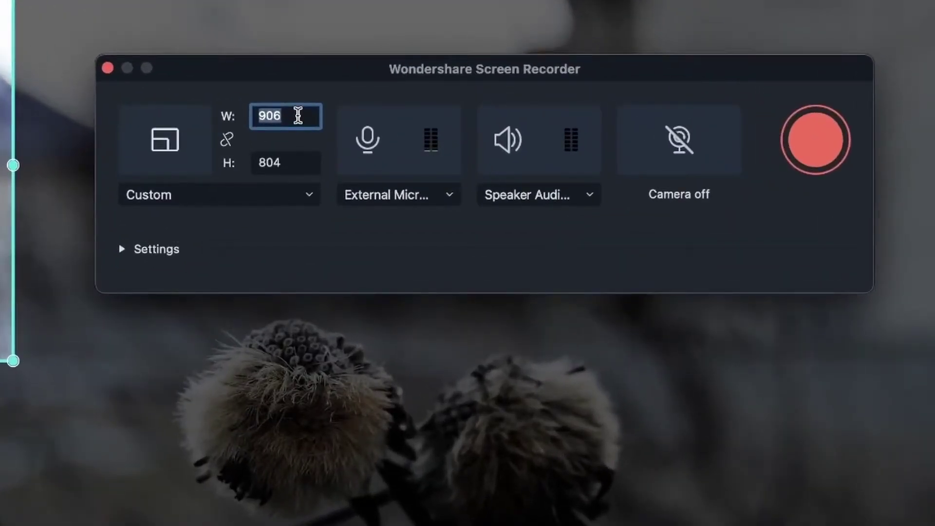
# Set the recording area's width to 1920 and height to 1080, and lock its aspect ratio
pyautogui.write('1920')
pyautogui.press('Tab')
pyautogui.write('1080')
pyautogui.click(296, 117)
pyautogui.click(299, 164)
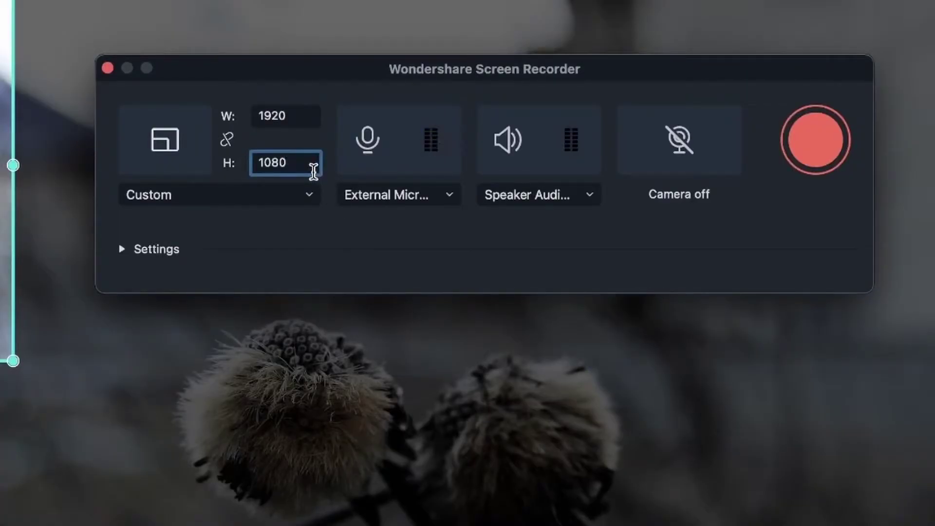
pyautogui.moveTo(293, 244); pyautogui.dragTo(214, 175)
pyautogui.doubleClick(307, 117)
pyautogui.write('1920')
pyautogui.press('Tab')
pyautogui.write('1080')
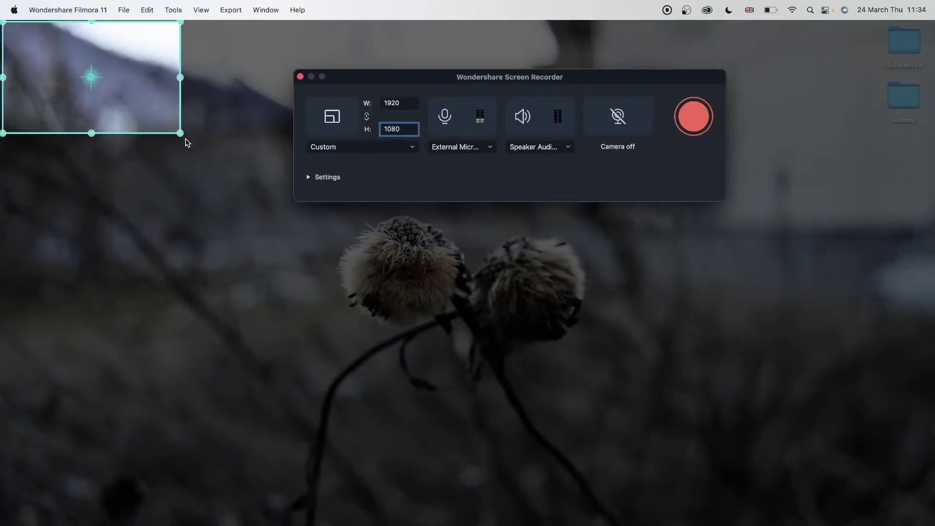
# Resize the ratio-locked recording area to about 725 × 455 px and place it below the desktop's upper-left corner
pyautogui.moveTo(180, 77); pyautogui.dragTo(212, 77)
pyautogui.press('BackSpace')
pyautogui.press('BackSpace')
pyautogui.press('BackSpace')
pyautogui.write('474')
pyautogui.press('BackSpace')
pyautogui.press('BackSpace')
pyautogui.press('BackSpace')
pyautogui.write('455')
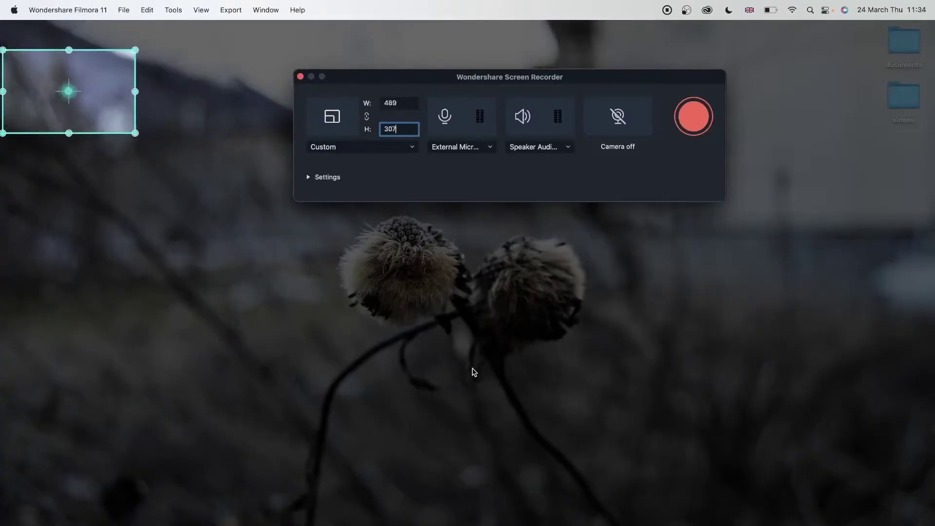
pyautogui.moveTo(109, 75); pyautogui.dragTo(213, 246)
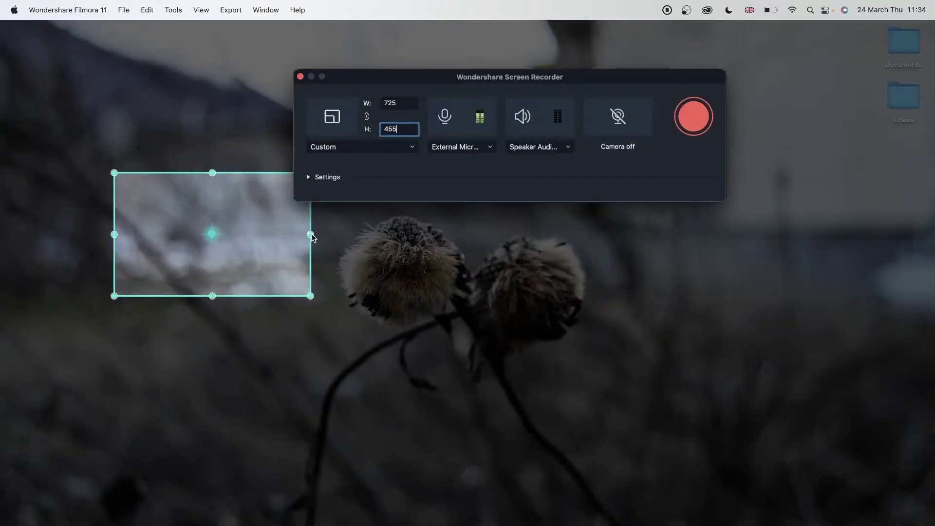
# Proportionally resize the recording area from its right, bottom and left edges to about 1188 × 746 px
pyautogui.moveTo(311, 232); pyautogui.dragTo(398, 261)
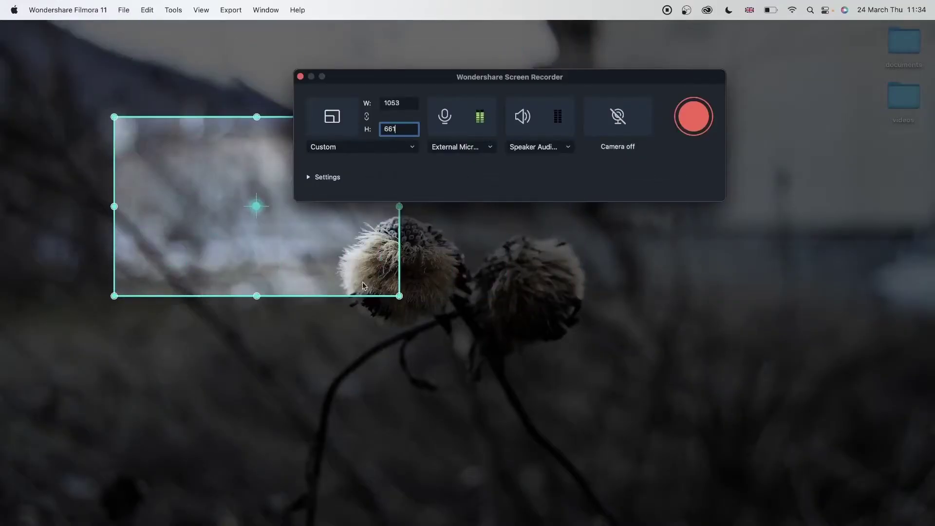
pyautogui.moveTo(261, 299); pyautogui.dragTo(293, 278)
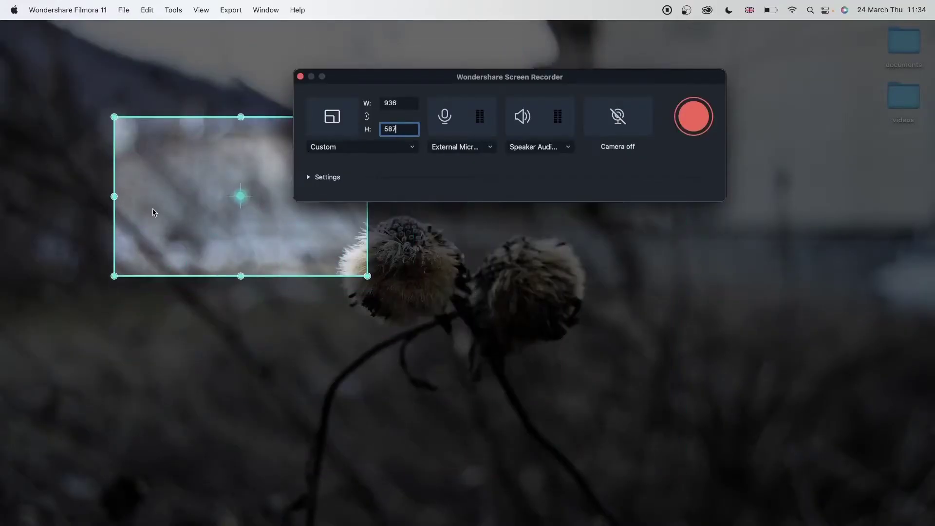
pyautogui.moveTo(107, 197); pyautogui.dragTo(38, 202)
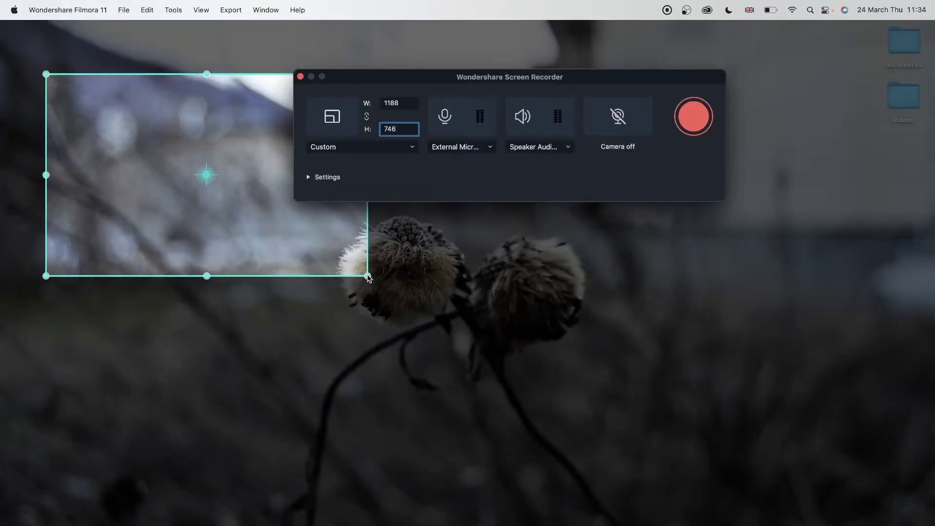
# Enlarge the ratio-locked recording area to span the full desktop width, about 3456 × 2170 px
pyautogui.moveTo(367, 276); pyautogui.dragTo(885, 521)
pyautogui.moveTo(465, 340); pyautogui.dragTo(411, 254)
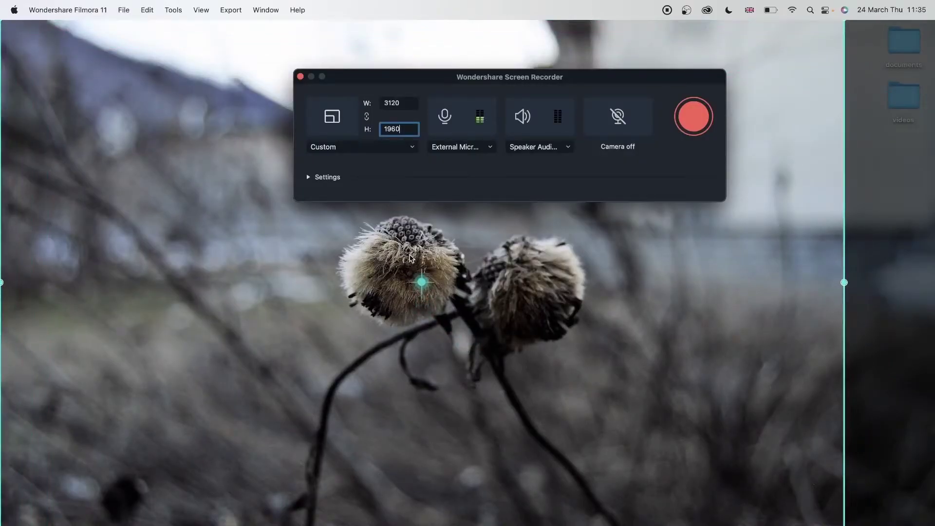
pyautogui.moveTo(844, 283); pyautogui.dragTo(933, 293)
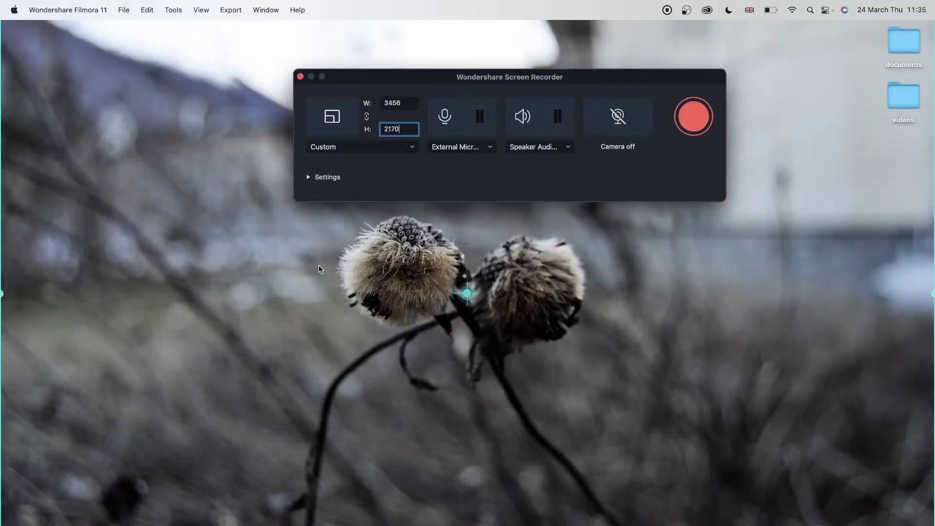
# Return focus to the recorder's width value and move the recorder window further left on the desktop
pyautogui.click(440, 274)
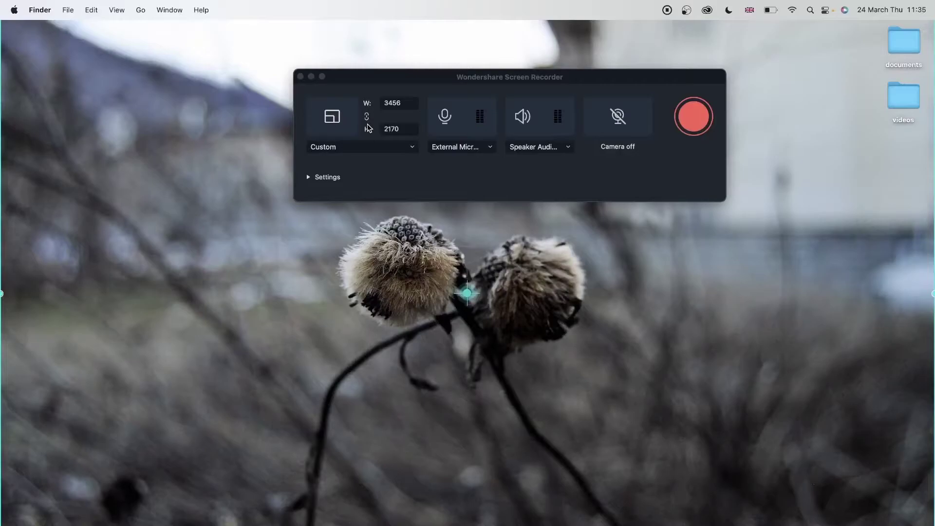
pyautogui.click(405, 105)
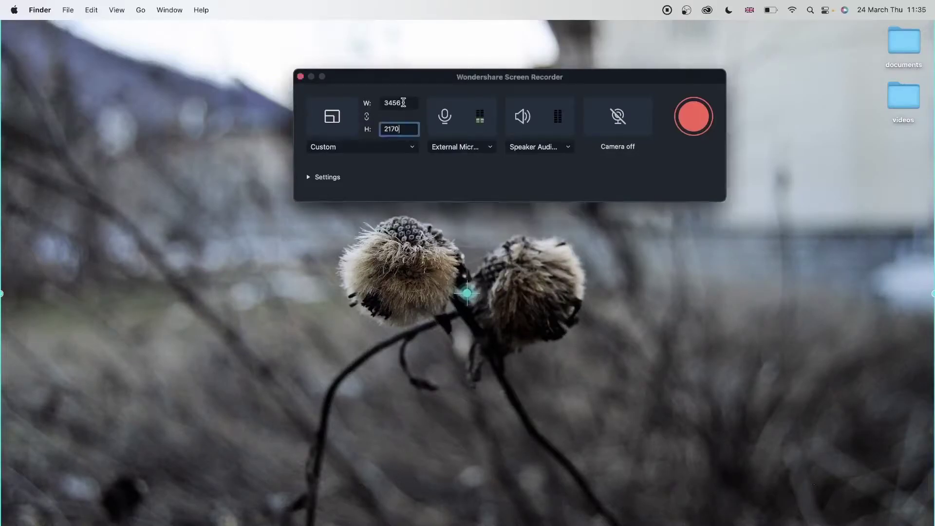
pyautogui.click(403, 102)
pyautogui.moveTo(425, 84); pyautogui.dragTo(302, 89)
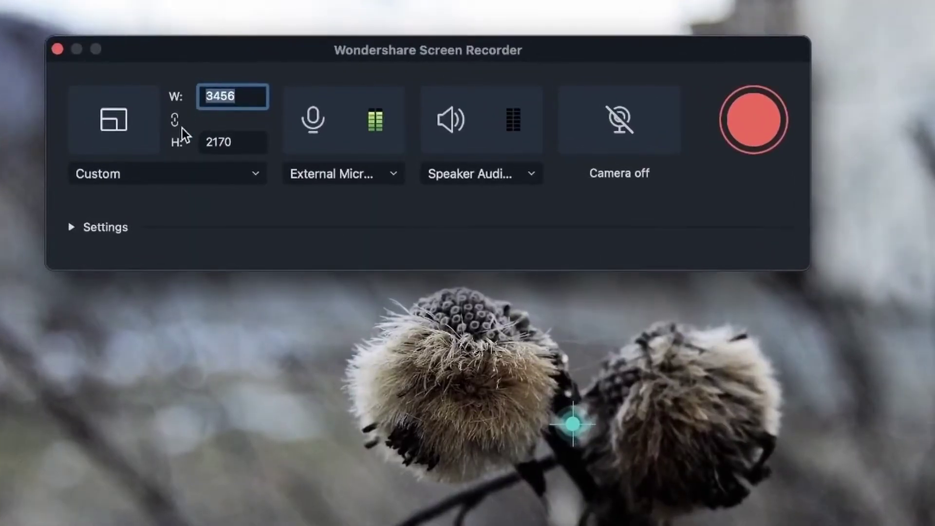
# Set the recording area's width to 1920 and its height to 1080
pyautogui.click(220, 95)
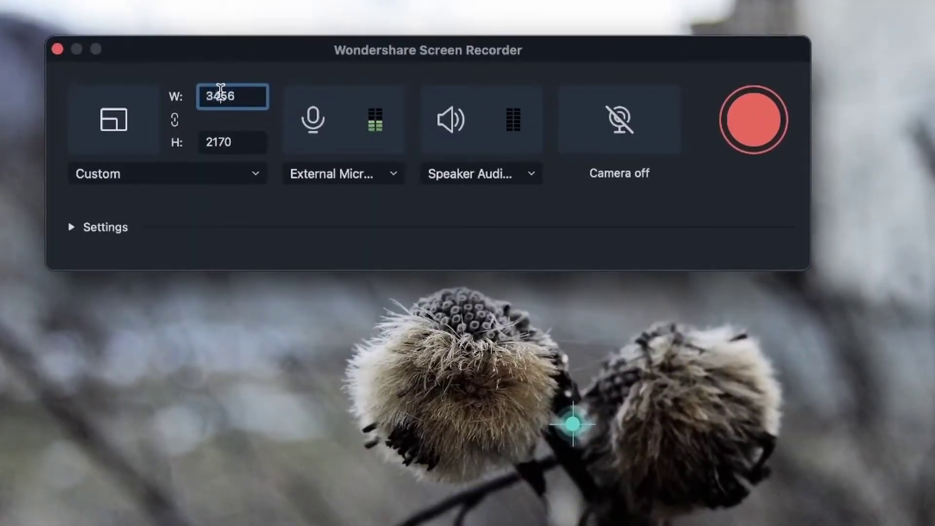
pyautogui.doubleClick(249, 93)
pyautogui.write('1920')
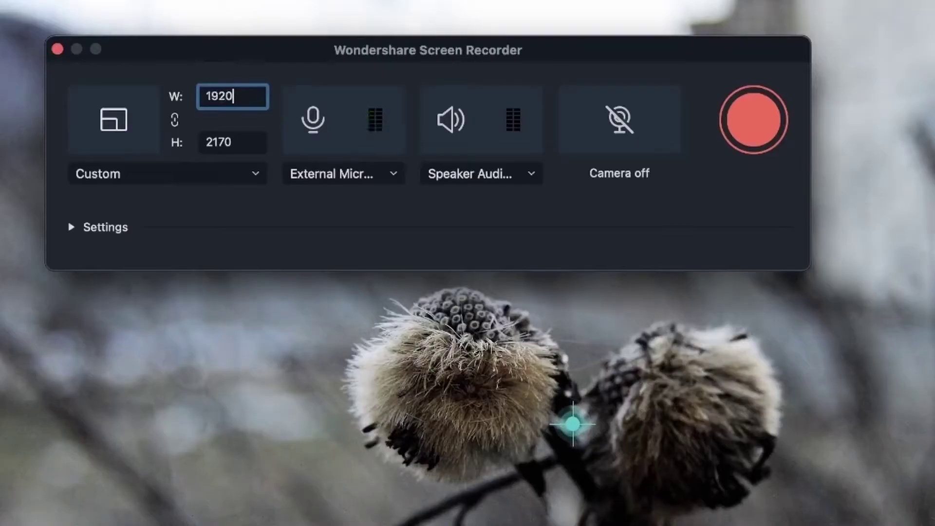
pyautogui.press('Tab')
pyautogui.write('1080')
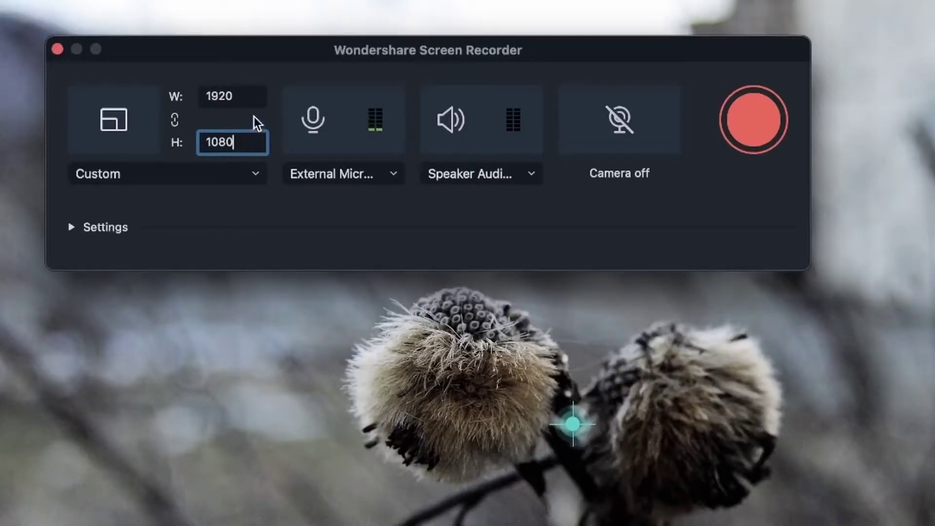
# Change the recording dimensions to a width of 1280 and a height of 720
pyautogui.doubleClick(238, 95)
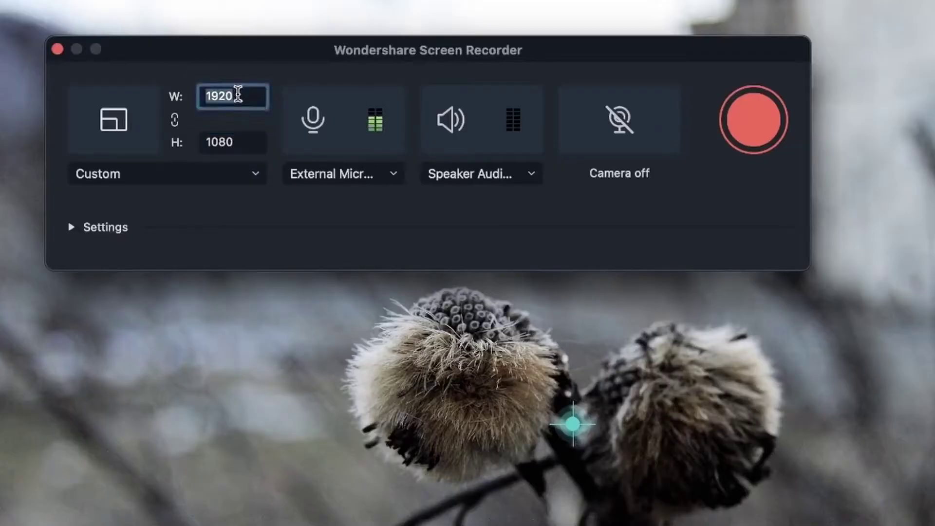
pyautogui.write('1280')
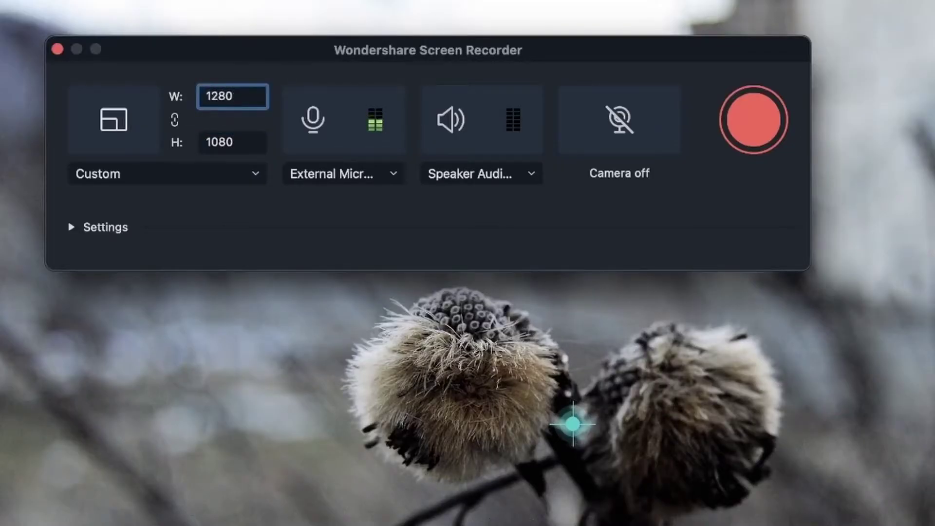
pyautogui.press('Tab')
pyautogui.write('720')
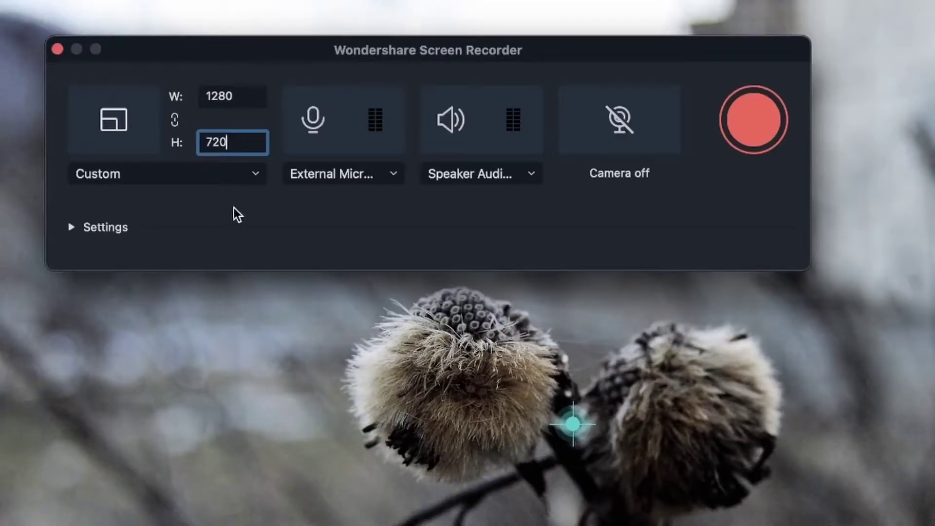
pyautogui.click(256, 104)
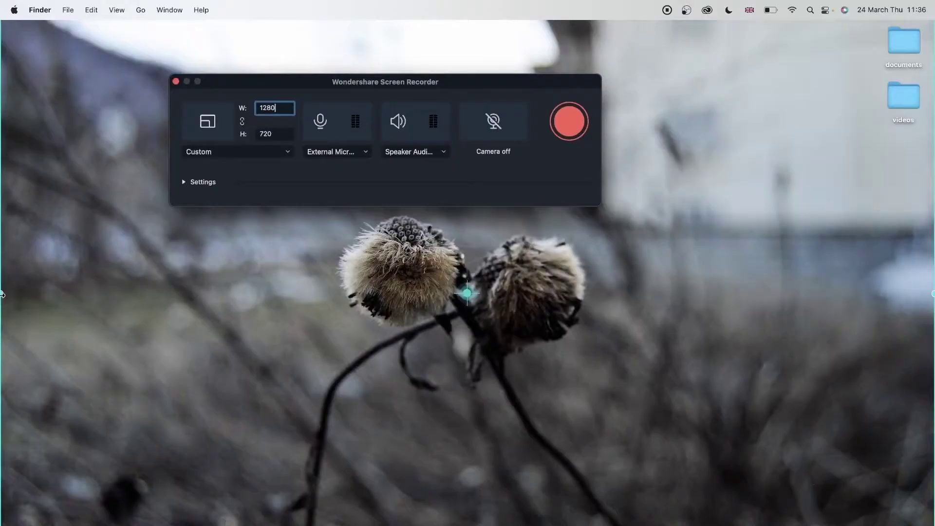
# Proportionally shrink and reposition the recording area to about 1532 × 962 px below the recorder window
pyautogui.moveTo(9, 297); pyautogui.dragTo(565, 317)
pyautogui.moveTo(737, 465); pyautogui.dragTo(310, 367)
pyautogui.moveTo(514, 362); pyautogui.dragTo(555, 278)
# Unlock the aspect ratio and widen the recording area by its right edge to about 2476 px
pyautogui.click(242, 122)
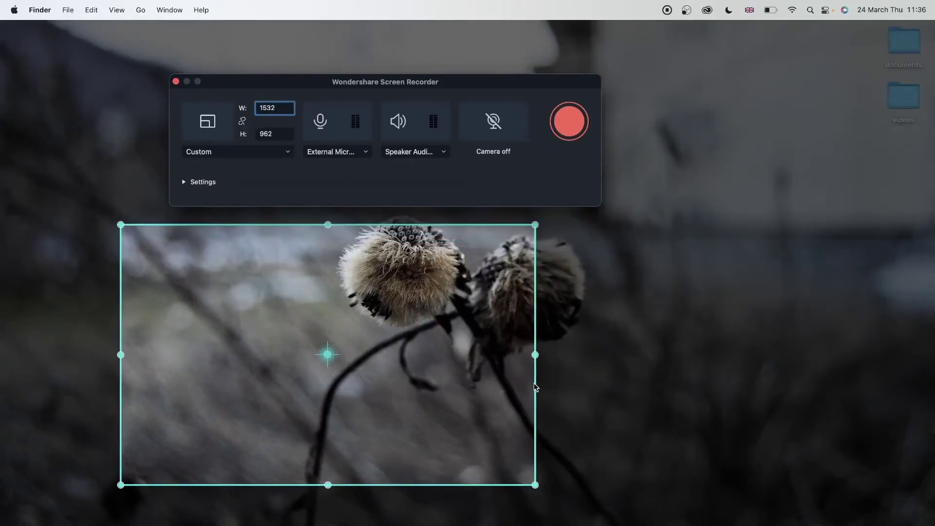
pyautogui.moveTo(535, 355); pyautogui.dragTo(791, 380)
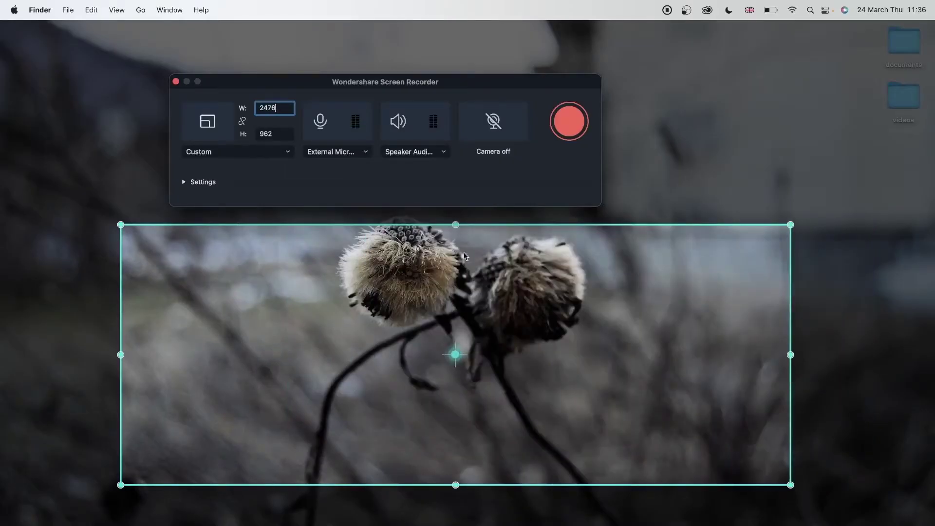
pyautogui.doubleClick(281, 108)
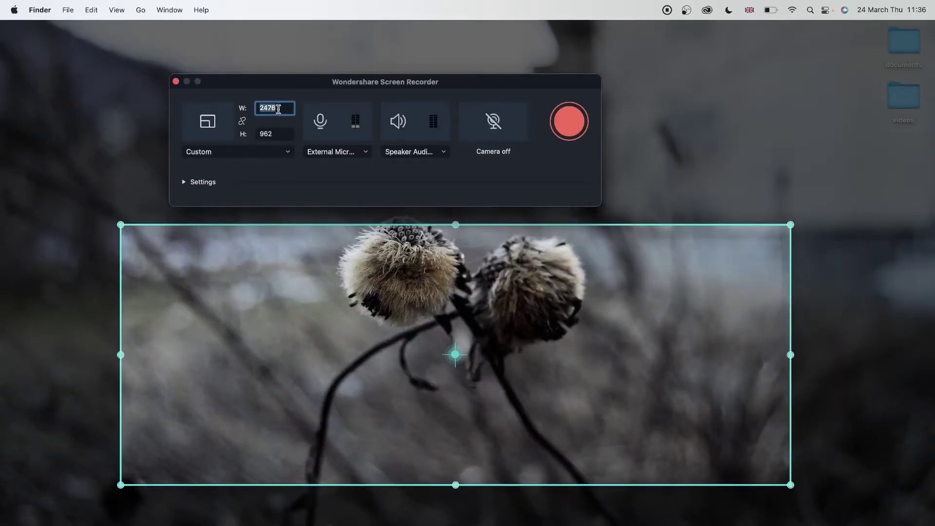
# Lock the aspect ratio again and proportionally resize the recording area from its top edge to about 2639 × 1025 px
pyautogui.click(242, 122)
pyautogui.moveTo(455, 225); pyautogui.dragTo(476, 276)
pyautogui.moveTo(476, 238); pyautogui.dragTo(478, 208)
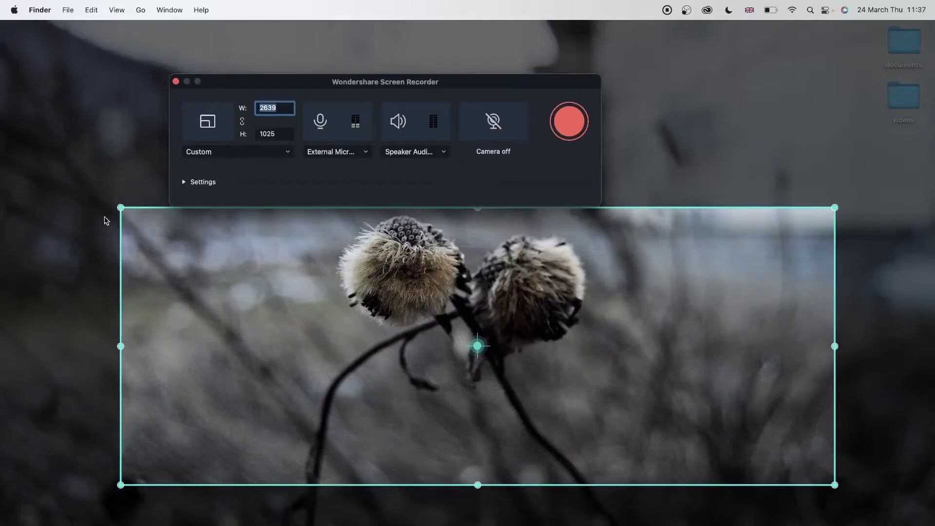
# Stretch the recording area to about 3454 × 2194 px across nearly the whole screen, unlocking the aspect ratio partway
pyautogui.moveTo(121, 208); pyautogui.dragTo(1, 160)
pyautogui.click(244, 121)
pyautogui.moveTo(834, 162); pyautogui.dragTo(932, 6)
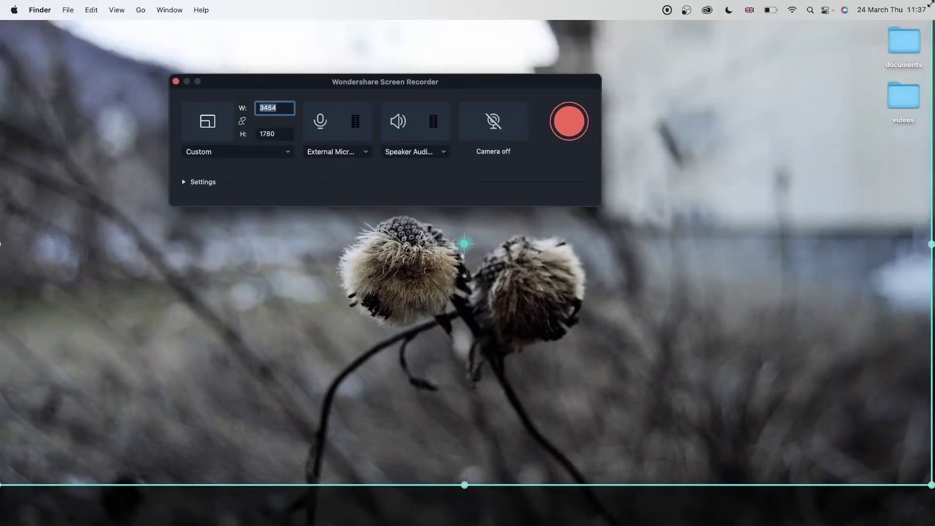
pyautogui.moveTo(465, 485); pyautogui.dragTo(465, 525)
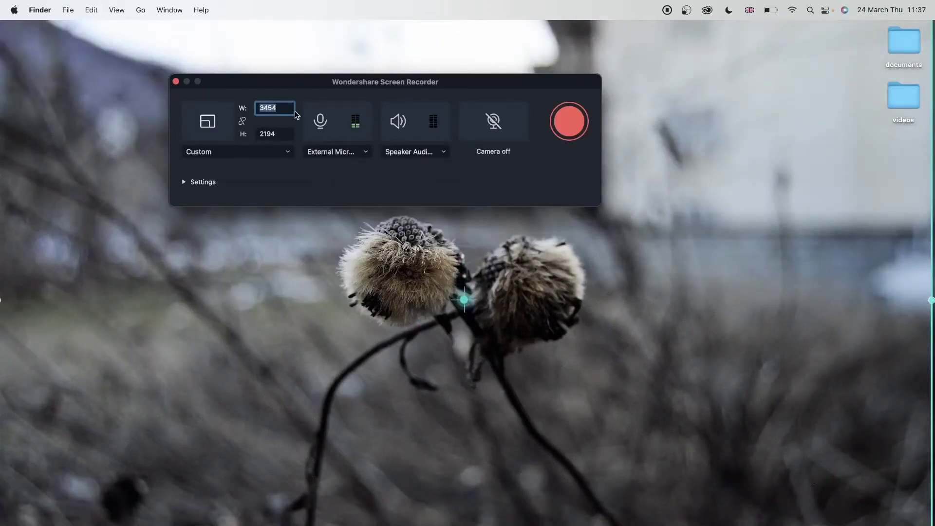
# Set the recording area to a width of 1920 and a height of 1080
pyautogui.write('1920')
pyautogui.press('Tab')
pyautogui.write('1')
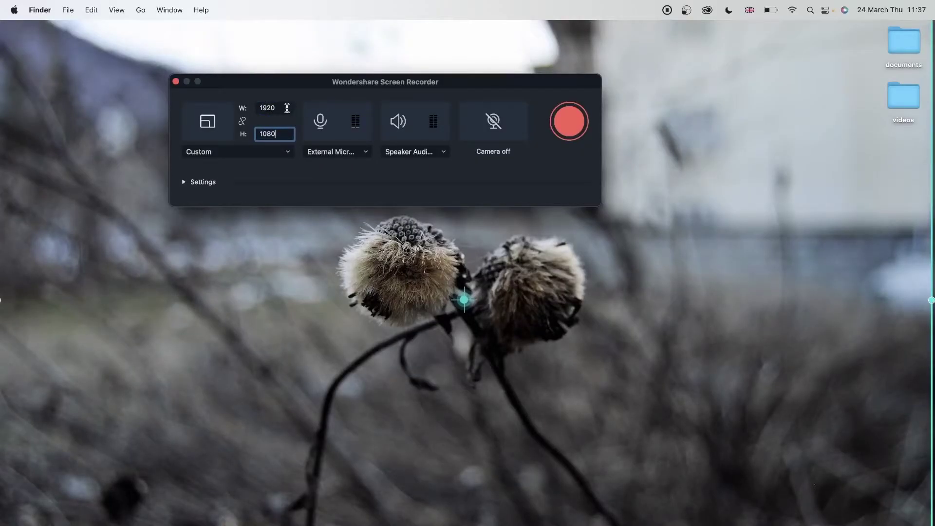
# Set the recording area to a width of 1280 and a height of 720
pyautogui.doubleClick(287, 108)
pyautogui.write('1')
pyautogui.doubleClick(287, 133)
pyautogui.write('720')
# Set the recording area to a width of 854 and a height of 480
pyautogui.doubleClick(285, 108)
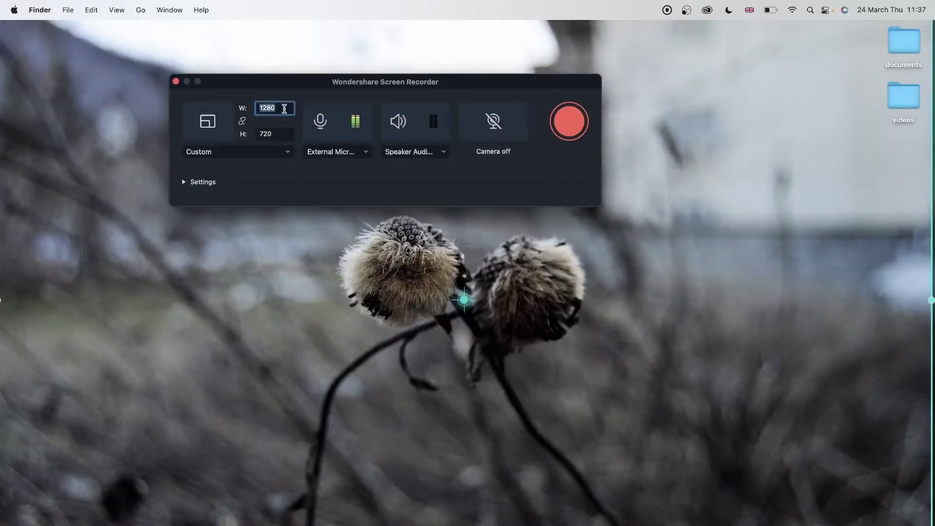
pyautogui.write('854')
pyautogui.doubleClick(279, 134)
pyautogui.write('4')
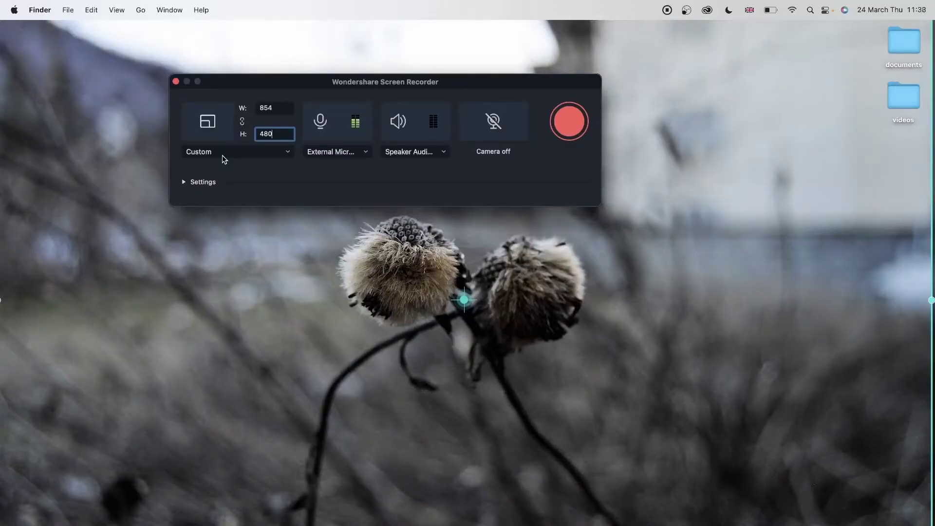
# Switch the recording area from Custom to Full Screen and move the recorder window slightly up and to the right
pyautogui.click(265, 152)
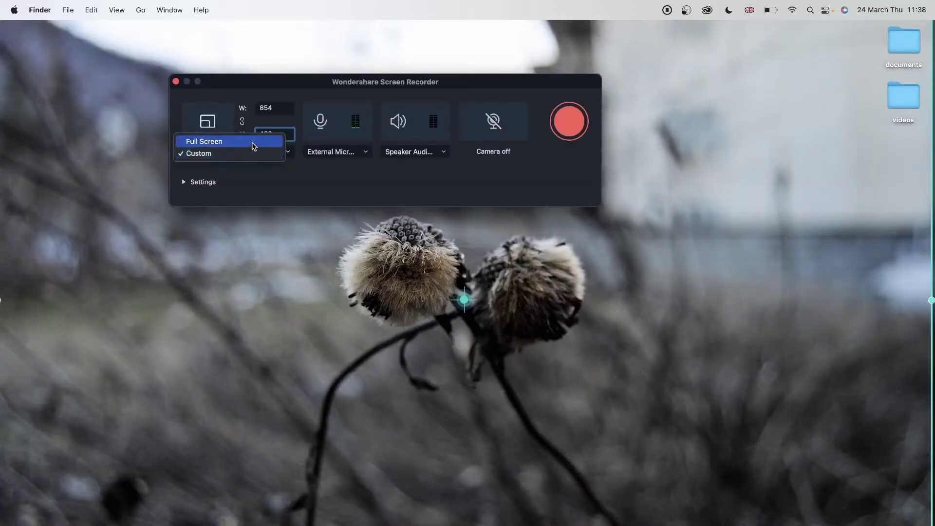
pyautogui.click(254, 145)
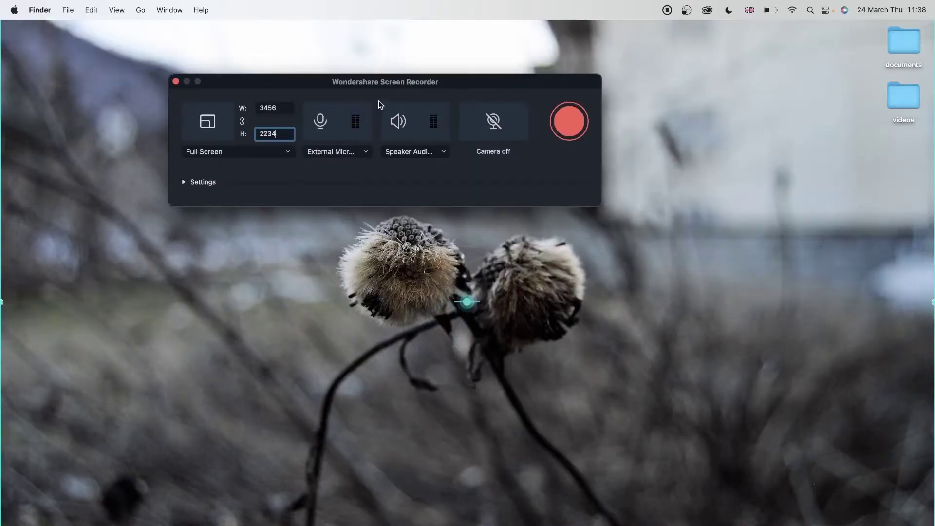
pyautogui.moveTo(379, 84); pyautogui.dragTo(454, 53)
pyautogui.click(360, 122)
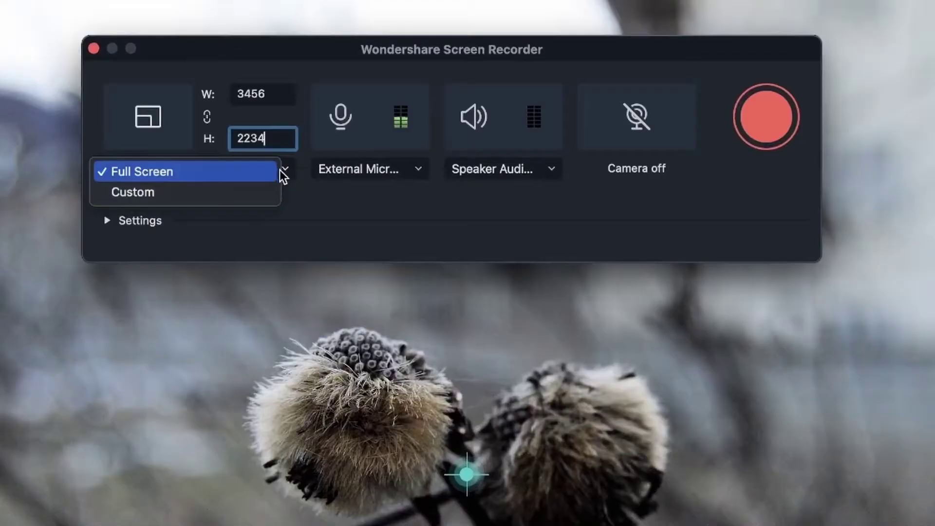
pyautogui.click(290, 168)
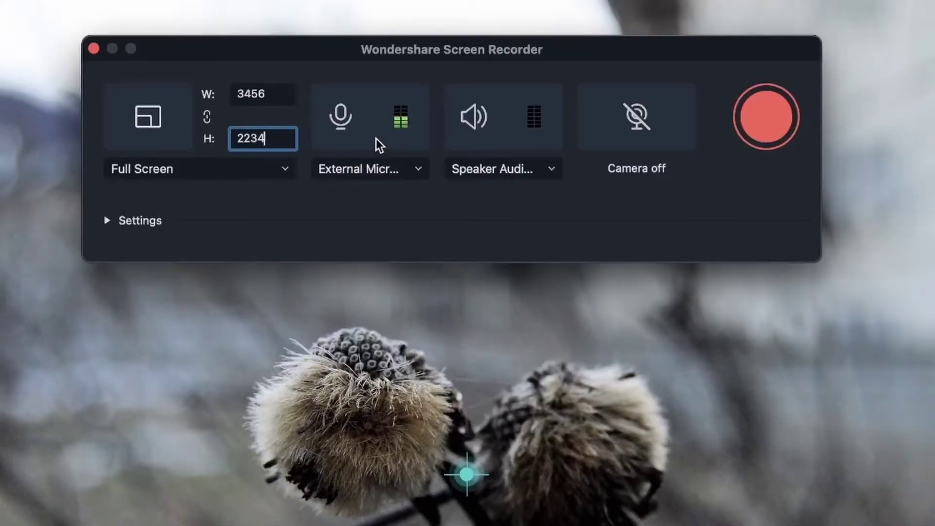
# Turn the microphone off and on again, and switch its source to MacBook Pro Microphone and back to External Microphone
pyautogui.click(343, 114)
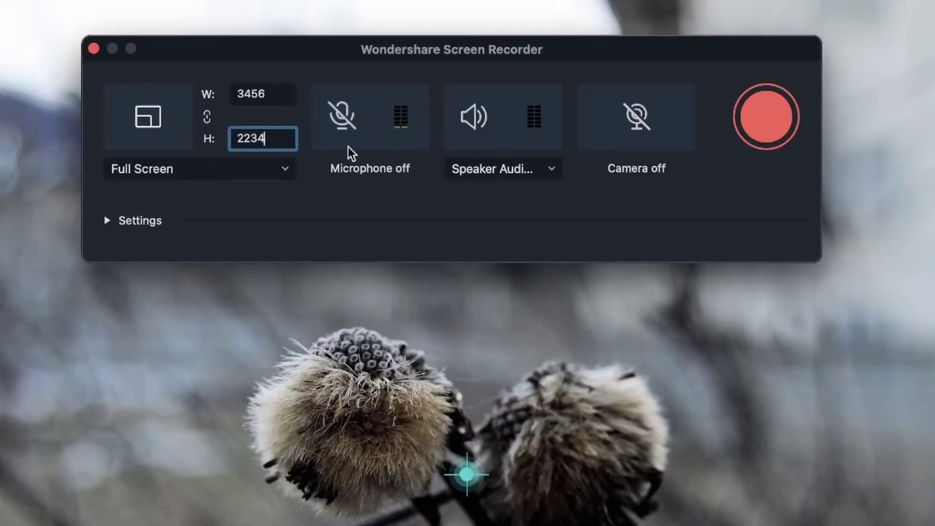
pyautogui.click(341, 116)
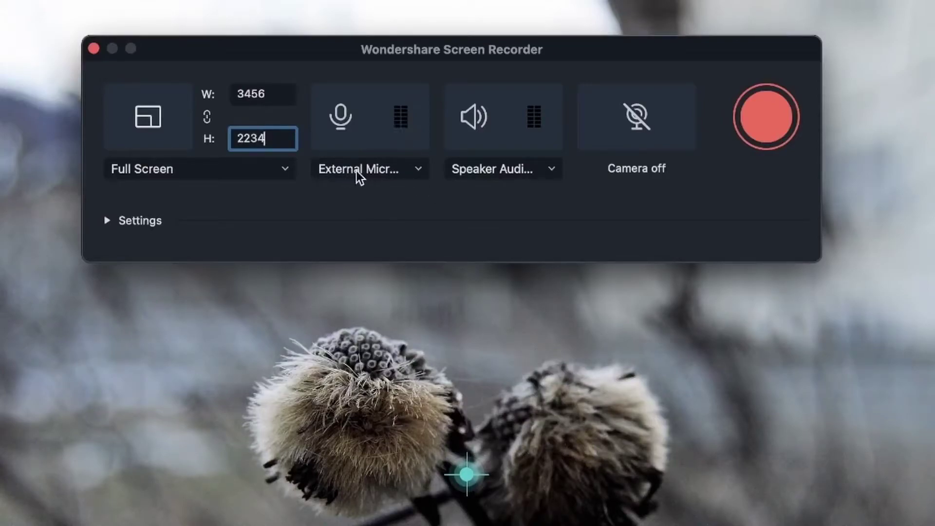
pyautogui.click(389, 170)
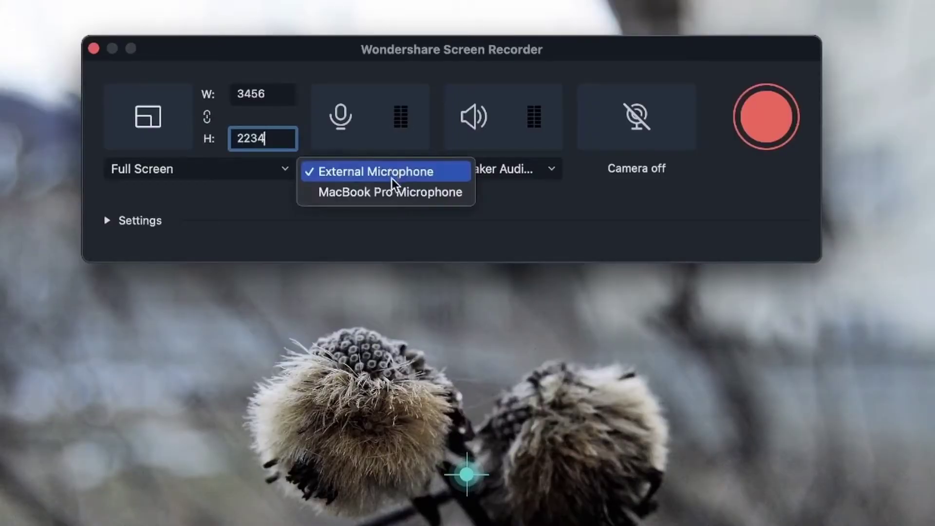
pyautogui.click(424, 192)
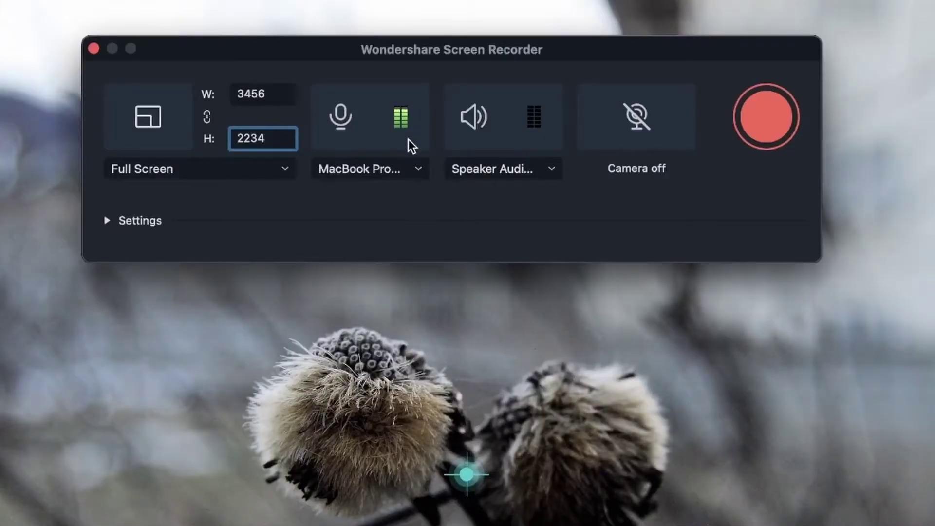
pyautogui.click(388, 169)
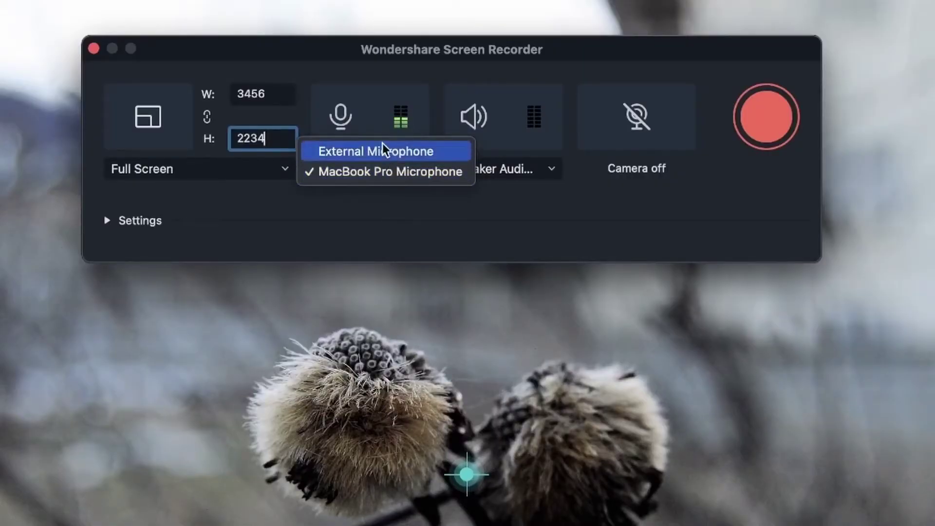
pyautogui.click(341, 157)
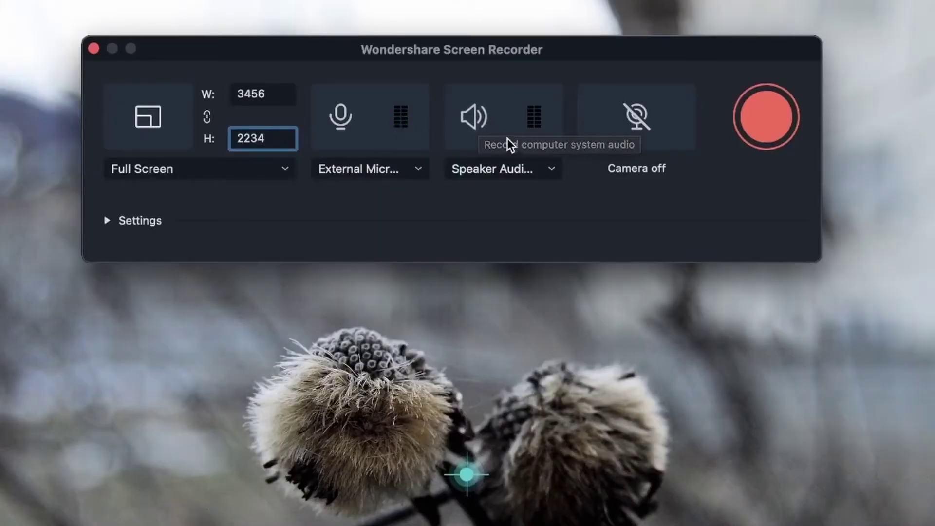
# Turn off both the system audio and the microphone, and switch both back on
pyautogui.click(466, 122)
pyautogui.click(479, 118)
pyautogui.click(480, 118)
pyautogui.click(341, 115)
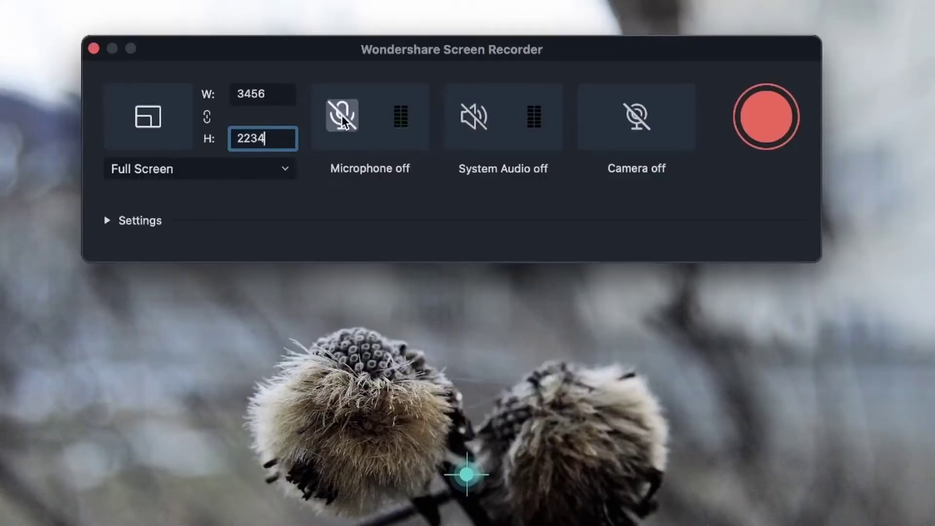
pyautogui.click(341, 116)
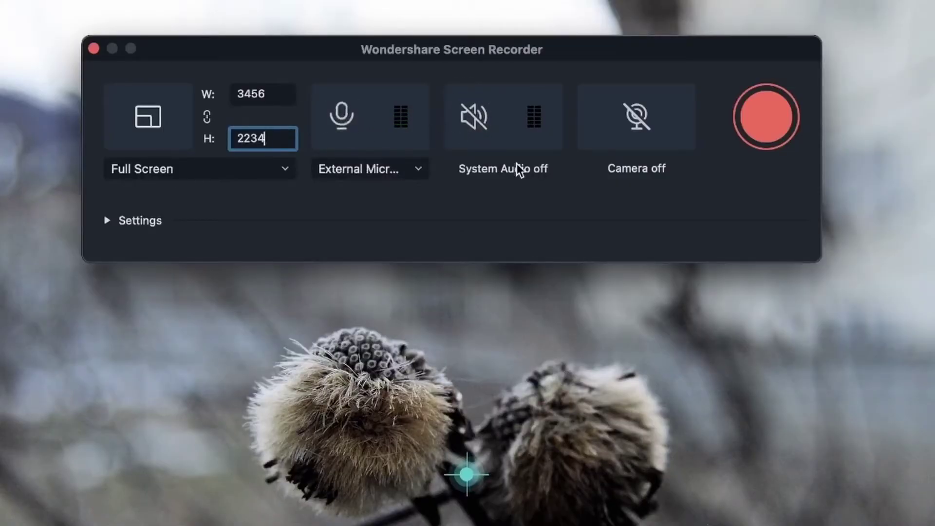
pyautogui.click(482, 128)
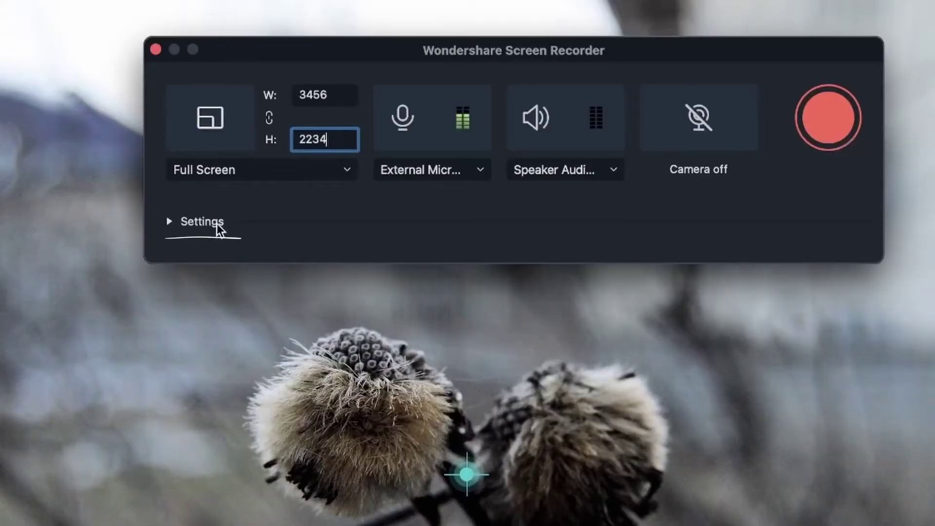
# Expand the recorder's settings and review the available save locations, keeping DeskTop
pyautogui.click(170, 222)
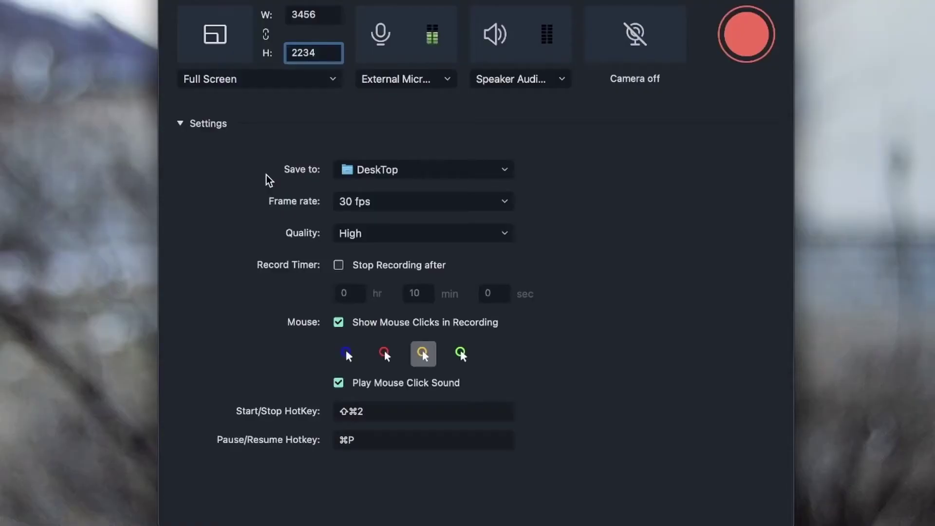
pyautogui.click(387, 177)
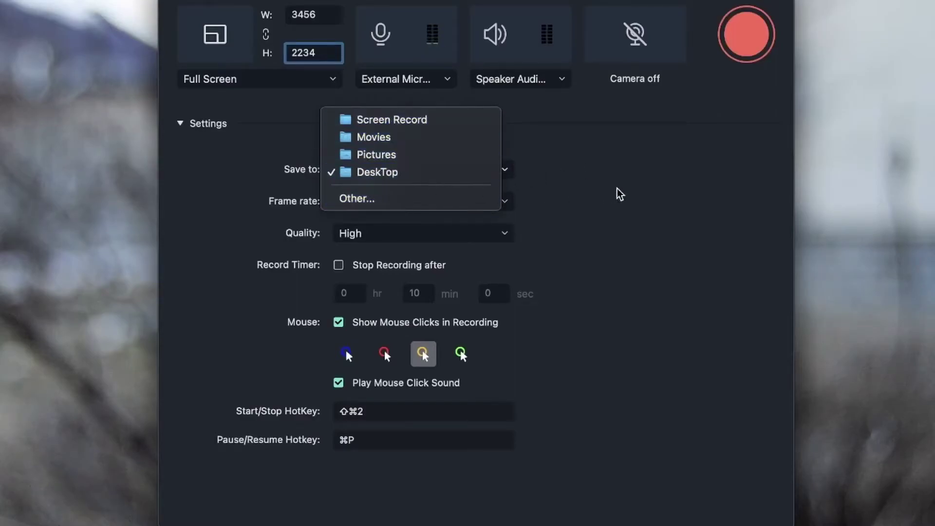
pyautogui.press('Escape')
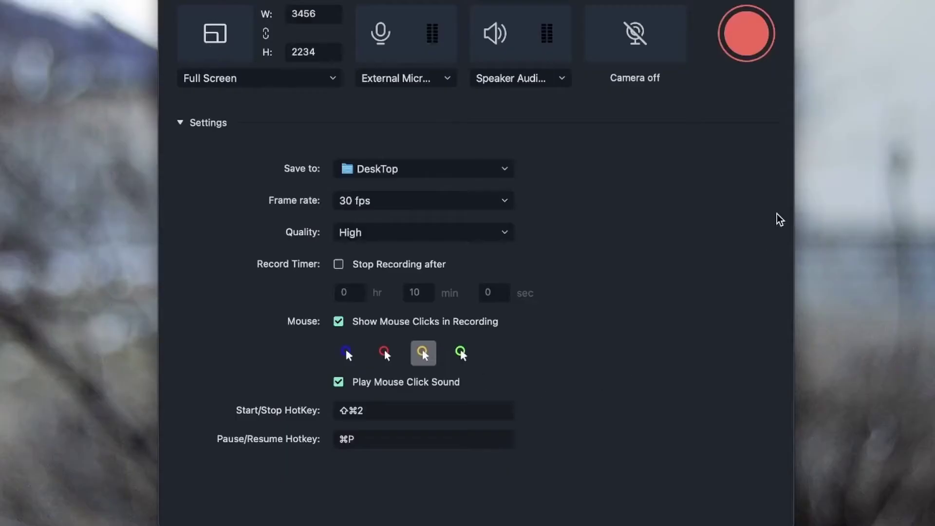
# Set the recording frame rate to 15 fps and back to 30 fps
pyautogui.click(342, 206)
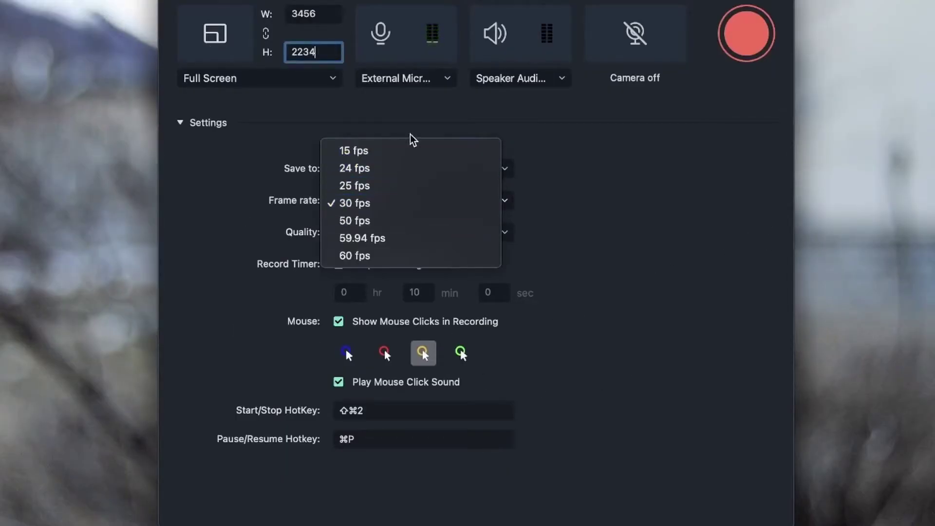
pyautogui.click(391, 155)
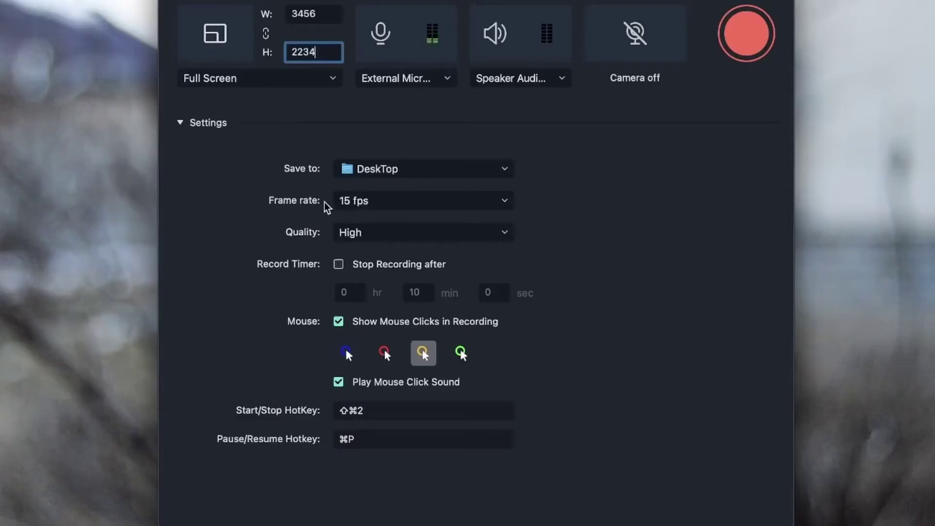
pyautogui.click(380, 201)
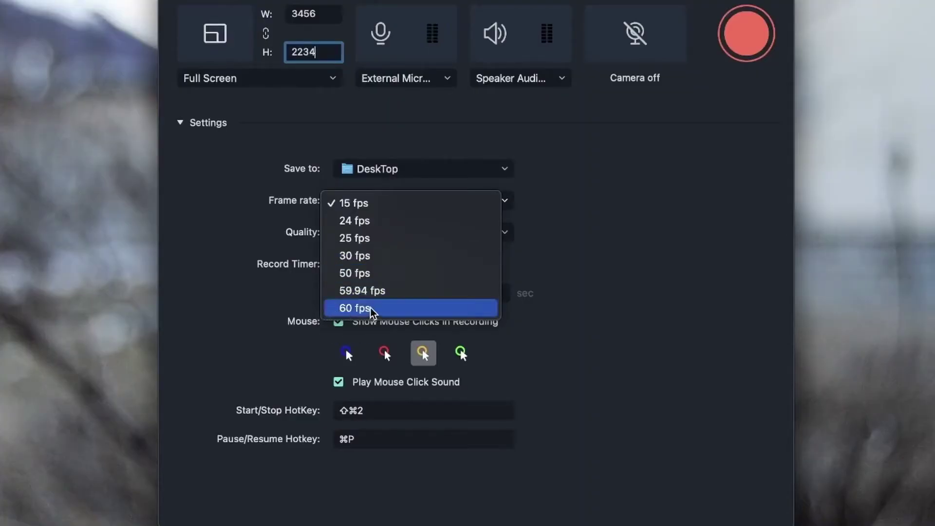
pyautogui.click(364, 254)
pyautogui.click(439, 202)
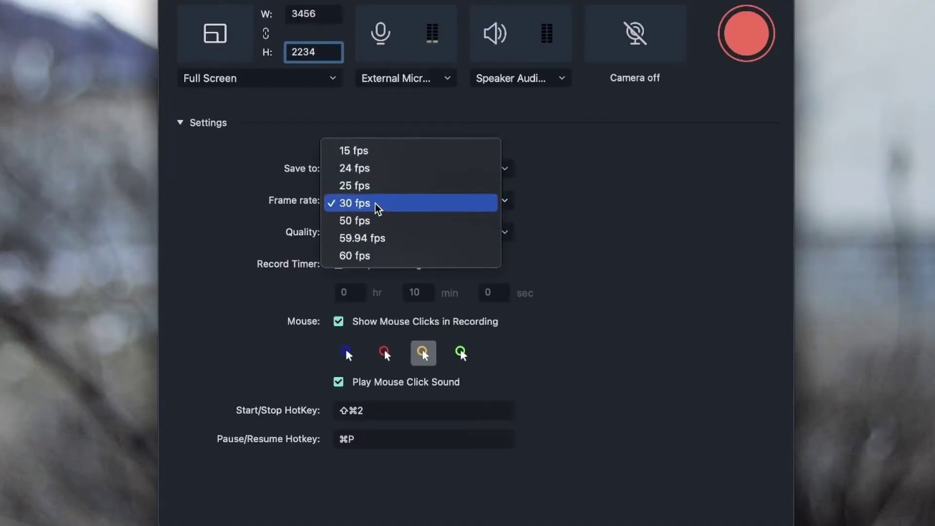
pyautogui.click(393, 208)
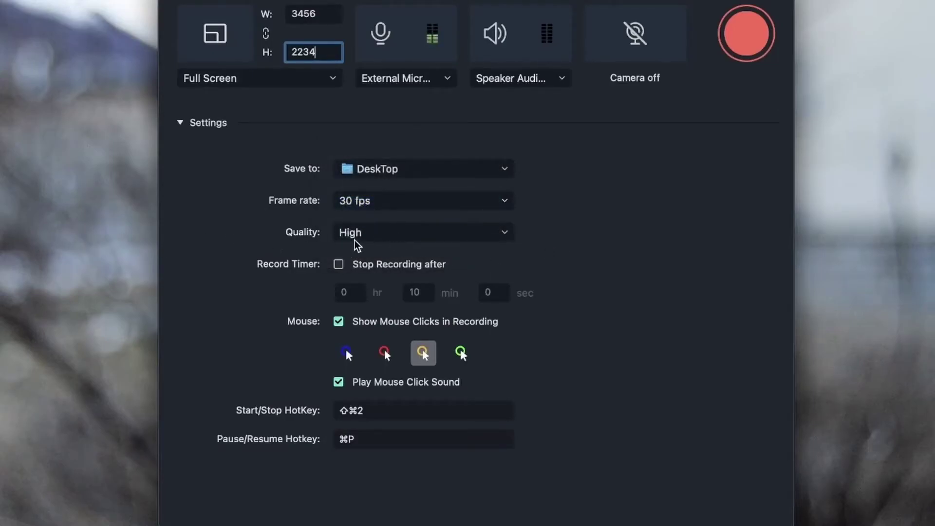
# Set the recording quality to Medium
pyautogui.click(380, 236)
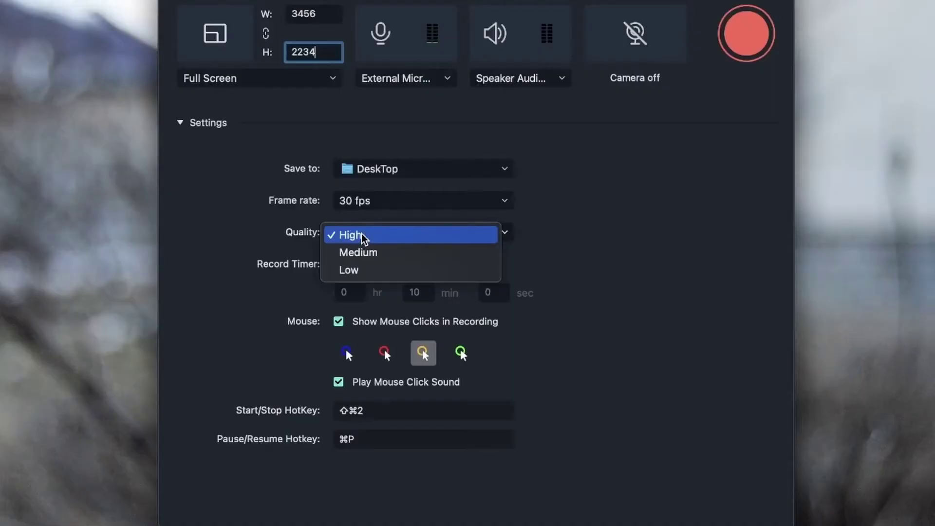
pyautogui.click(366, 257)
pyautogui.click(457, 234)
pyautogui.click(385, 235)
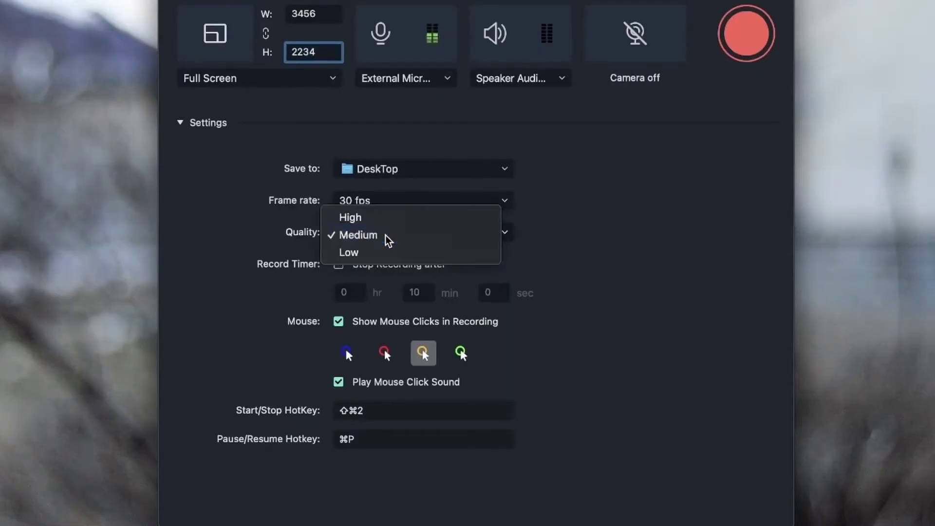
# Set the recording frame rate to 60 fps and the quality to High
pyautogui.click(404, 200)
pyautogui.click(445, 255)
pyautogui.click(502, 239)
pyautogui.press('Up')
pyautogui.press('Return')
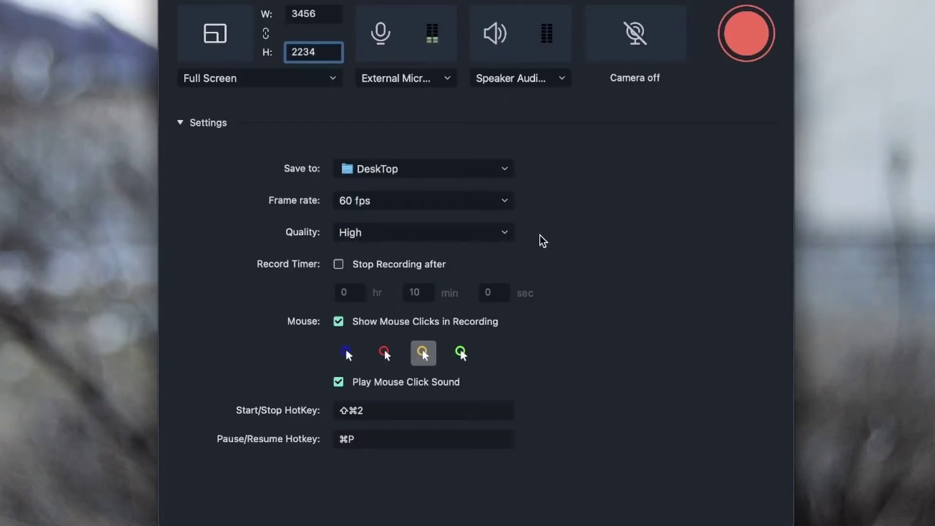
# Set the recording frame rate to 30 fps and the quality to Medium
pyautogui.click(472, 208)
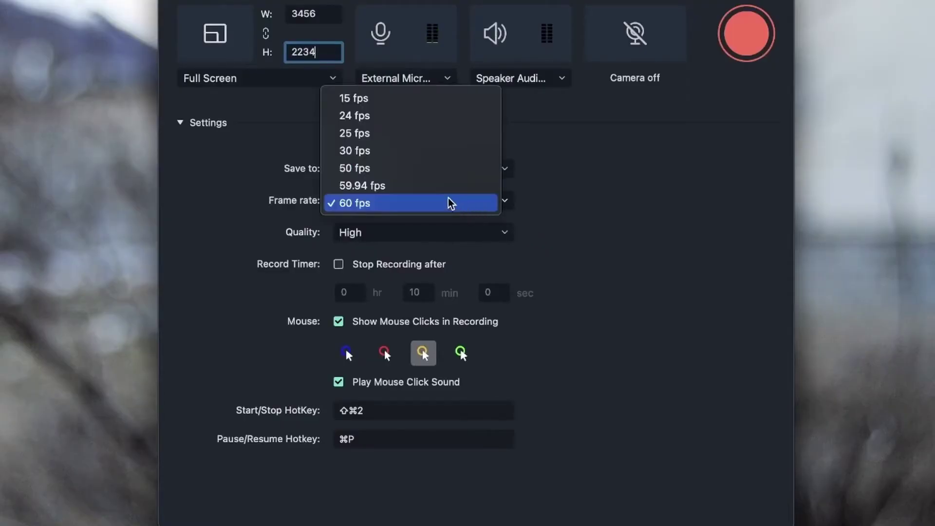
pyautogui.click(417, 149)
pyautogui.click(408, 233)
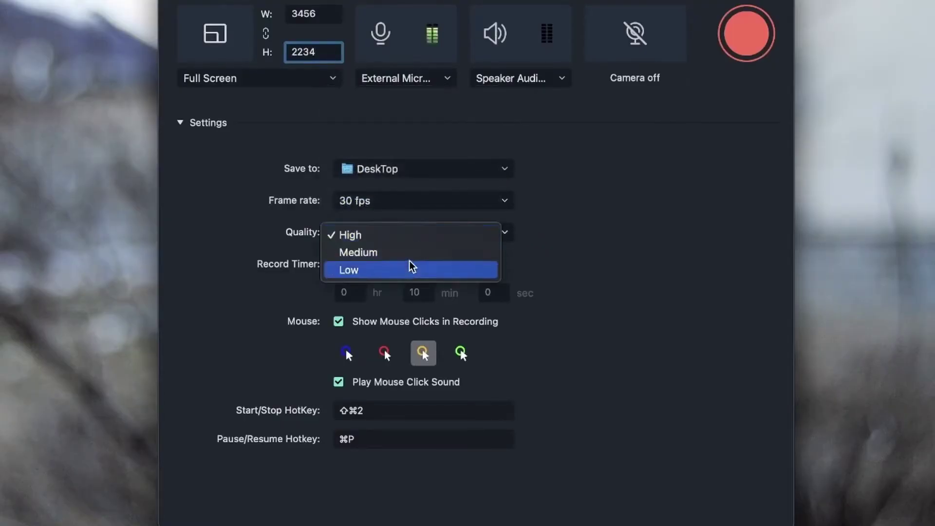
pyautogui.click(410, 253)
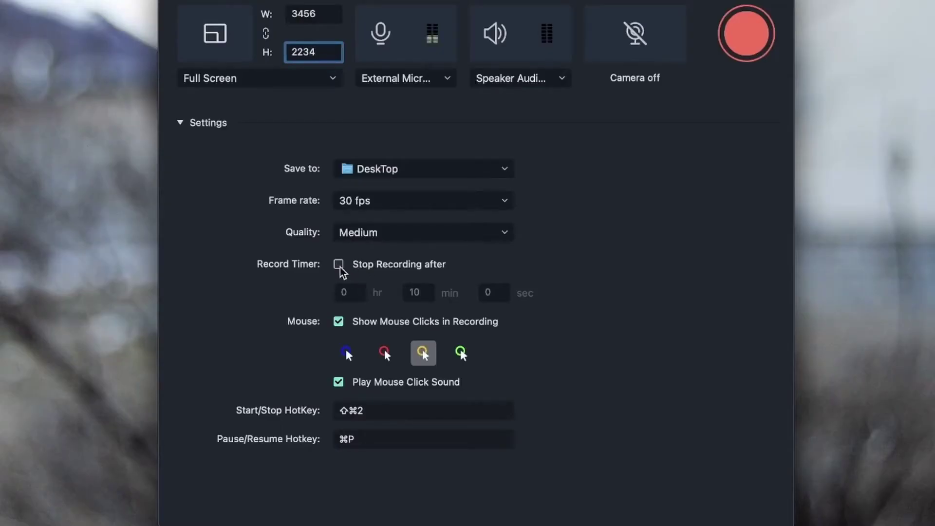
# Enable the record timer and set it to stop recording after 0 minutes and 5 seconds
pyautogui.click(380, 264)
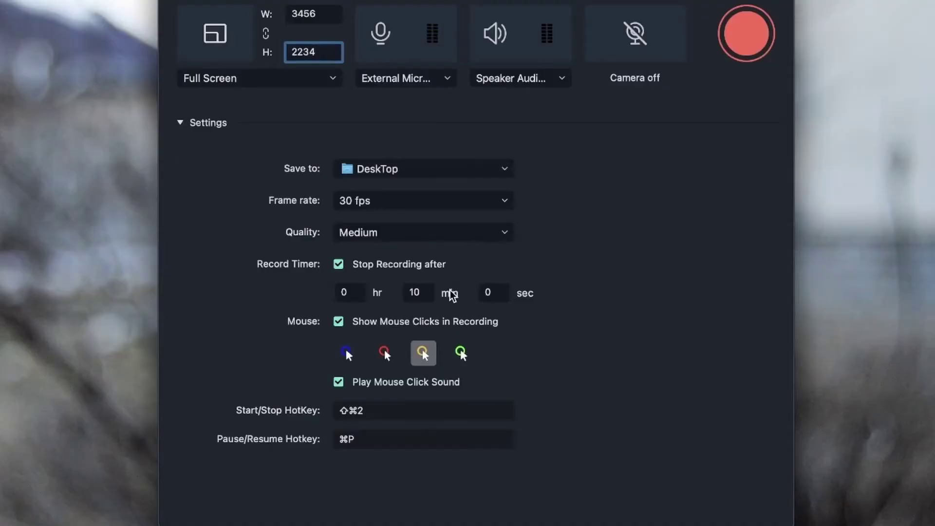
pyautogui.click(423, 293)
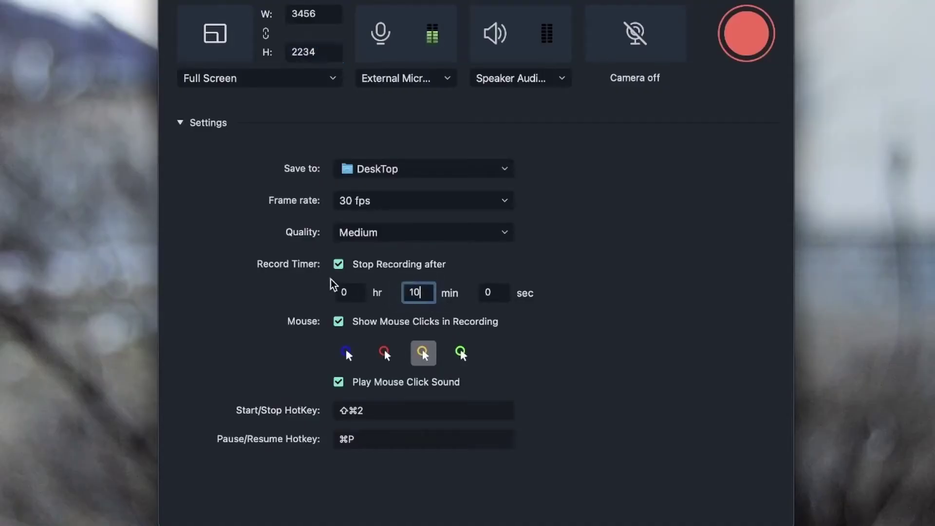
pyautogui.doubleClick(421, 293)
pyautogui.write('0')
pyautogui.click(489, 292)
pyautogui.press('BackSpace')
pyautogui.write('5')
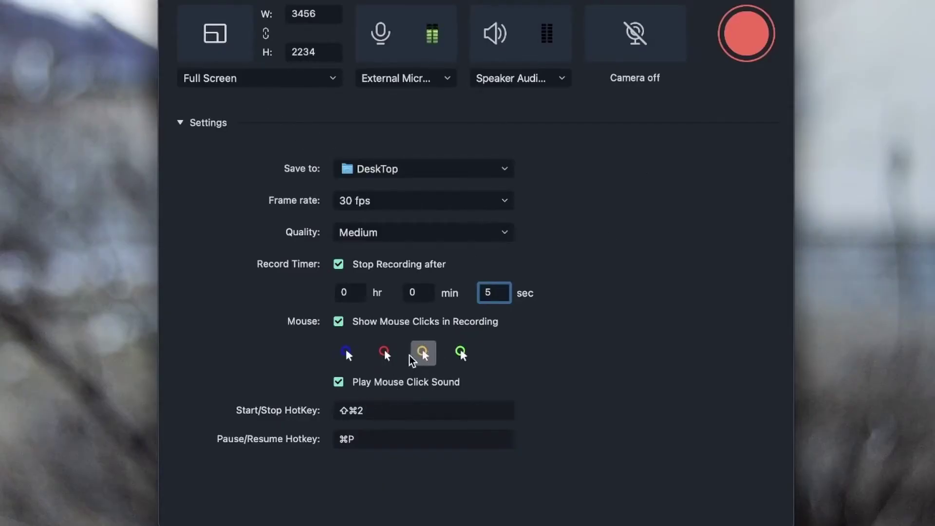
# Try the red and blue mouse-click highlights, reselect yellow, and toggle Show Mouse Clicks in Recording off and back on
pyautogui.click(389, 356)
pyautogui.click(350, 356)
pyautogui.click(388, 357)
pyautogui.click(422, 352)
pyautogui.click(337, 322)
pyautogui.click(338, 321)
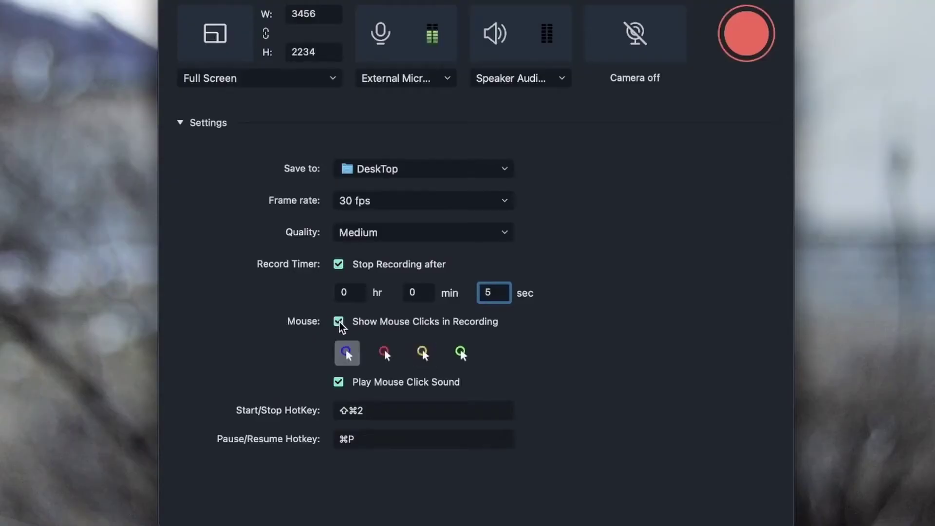
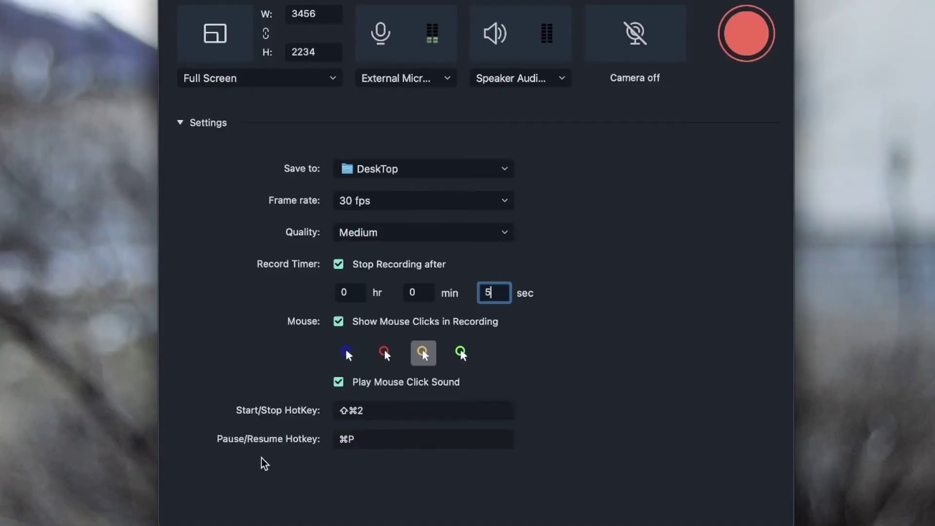
pyautogui.click(347, 443)
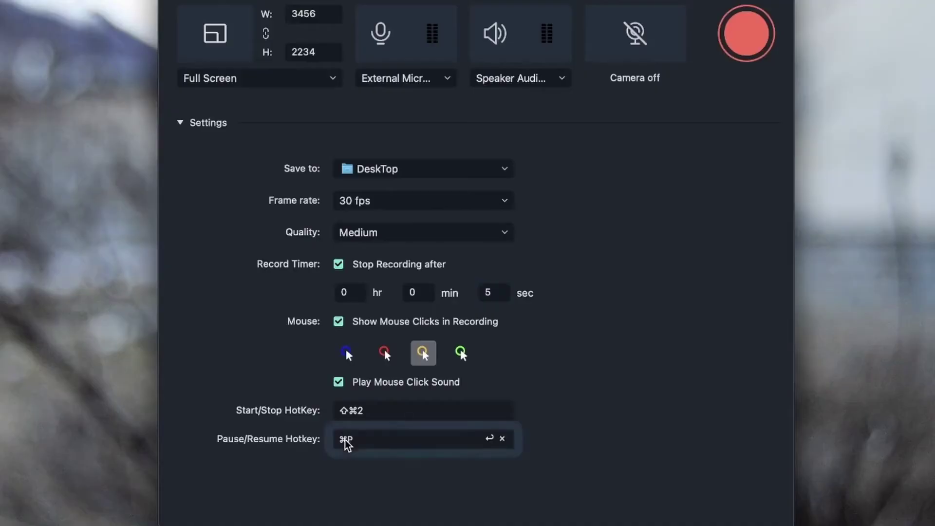
pyautogui.click(420, 411)
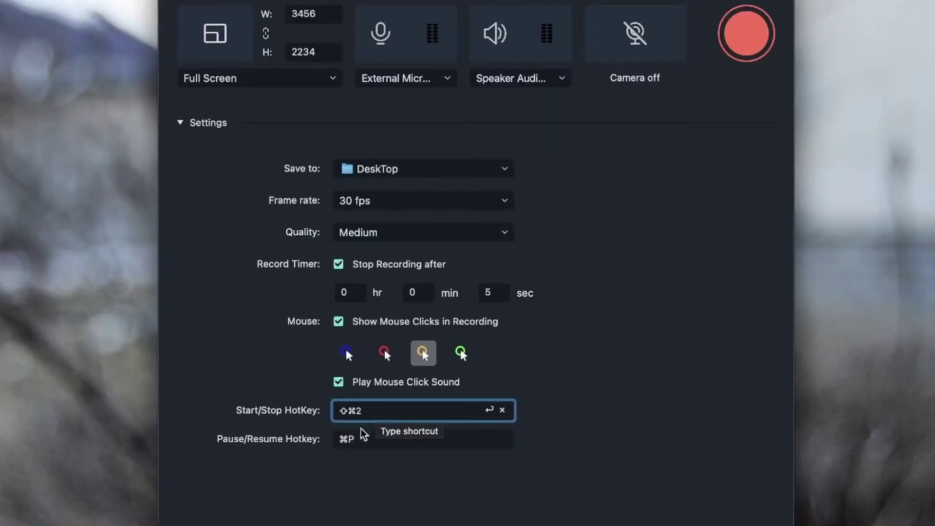
pyautogui.click(355, 445)
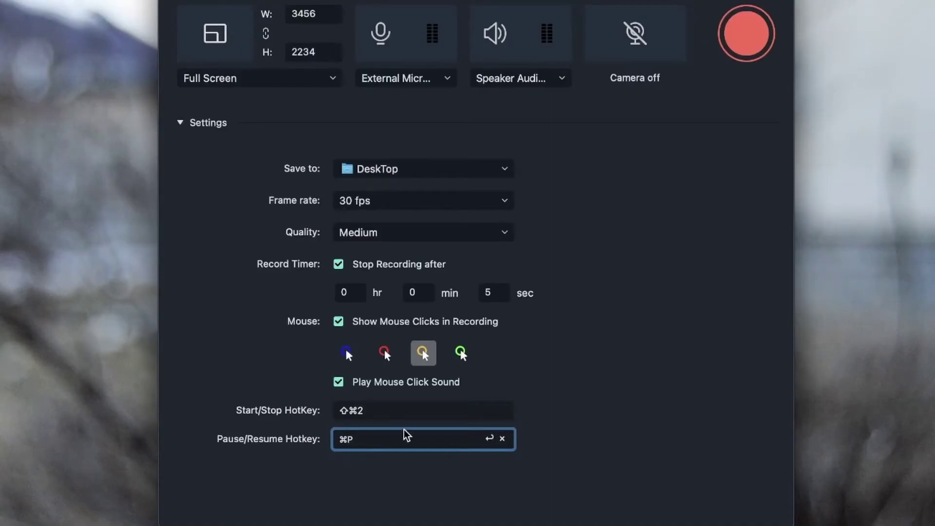
pyautogui.click(412, 413)
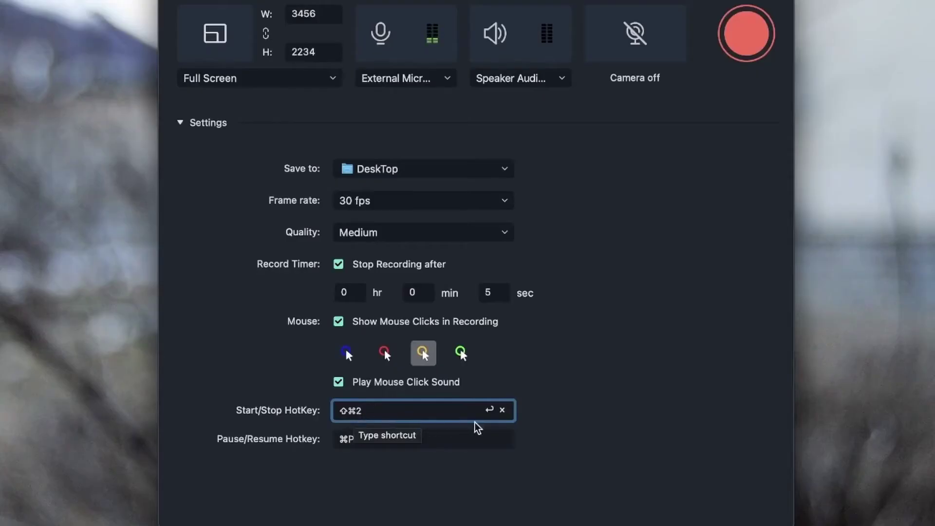
pyautogui.click(487, 440)
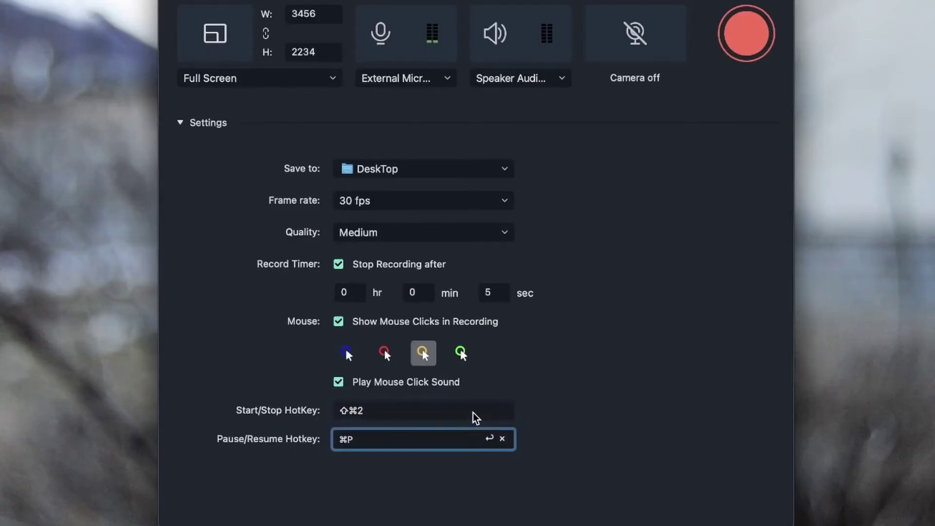
# Clear the existing Start/Stop hotkey and replace it with ⌘H
pyautogui.click(474, 418)
pyautogui.click(503, 411)
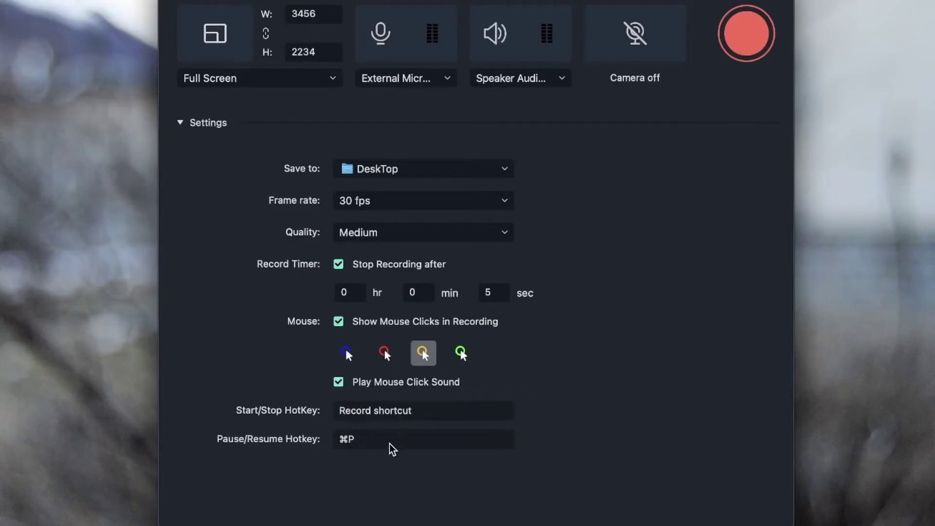
pyautogui.click(420, 418)
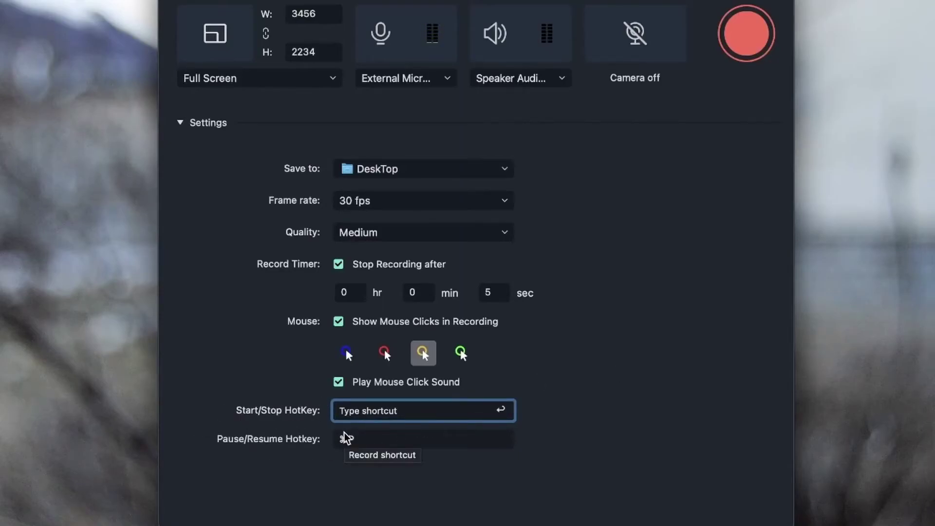
pyautogui.press('super+h')
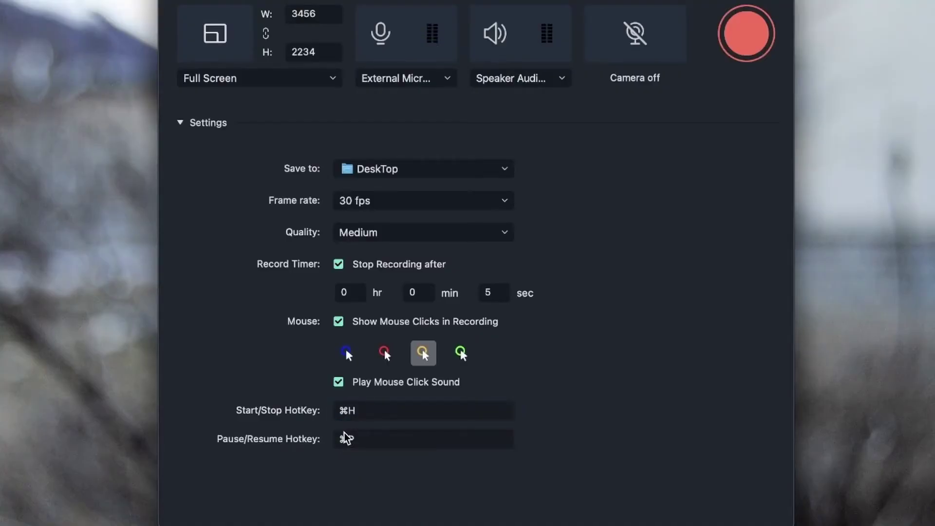
pyautogui.click(372, 410)
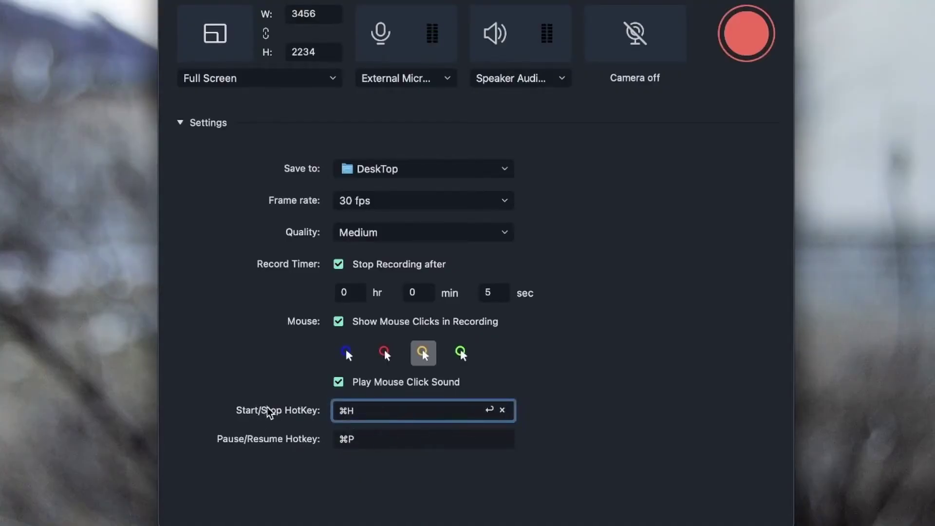
# Clear the existing Pause/Resume hotkey and replace it with ⌘M
pyautogui.click(384, 444)
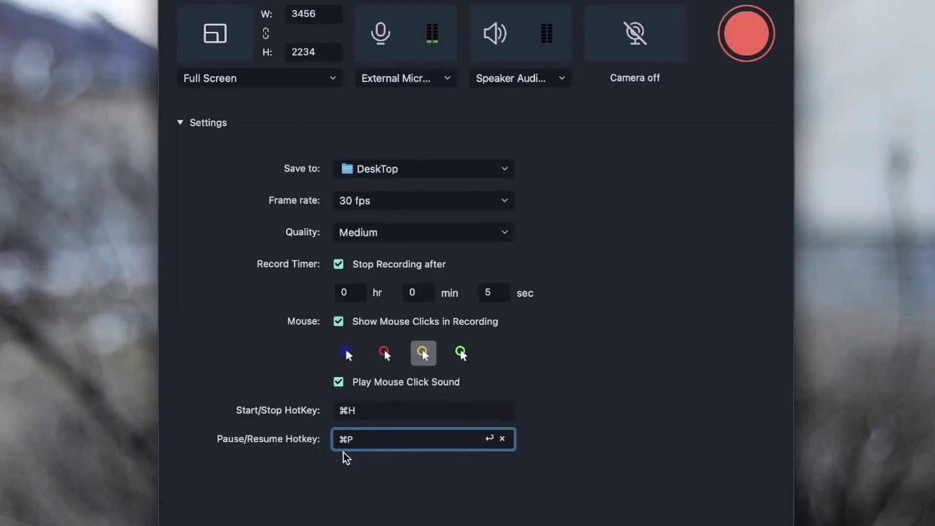
pyautogui.click(504, 443)
pyautogui.click(427, 447)
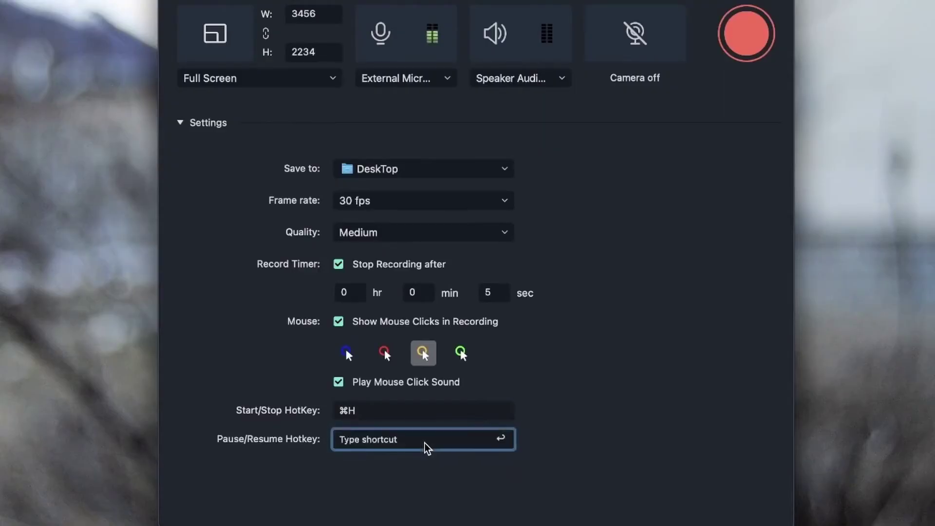
pyautogui.press('super+m')
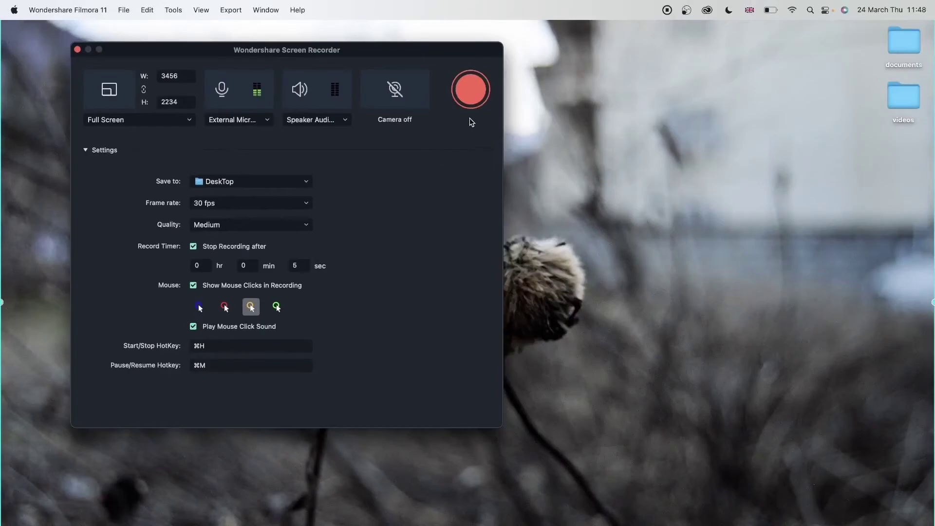
# Record the full screen, then place the new clip at the start of video track 1, keeping the 1920X1080 25.00fps project settings
pyautogui.click(474, 87)
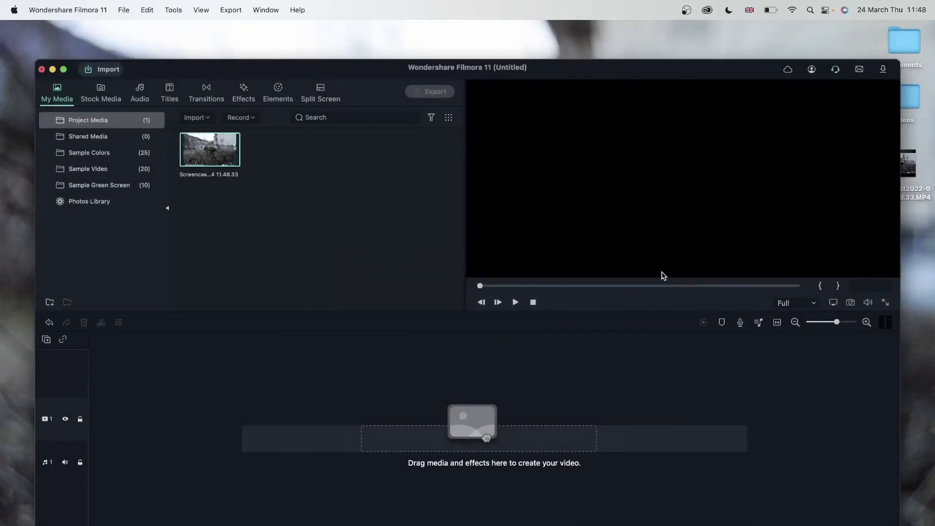
pyautogui.moveTo(239, 172)
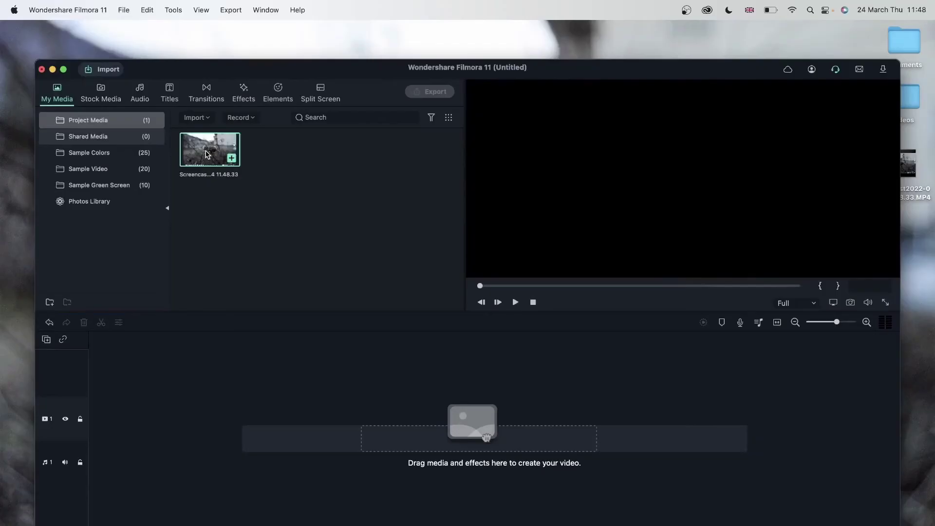
pyautogui.moveTo(486, 437); pyautogui.dragTo(97, 423)
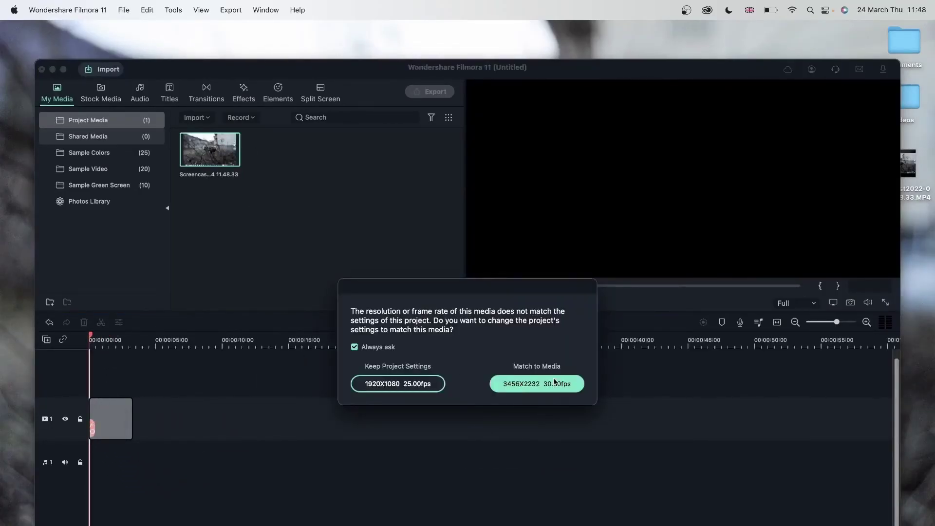
pyautogui.click(405, 389)
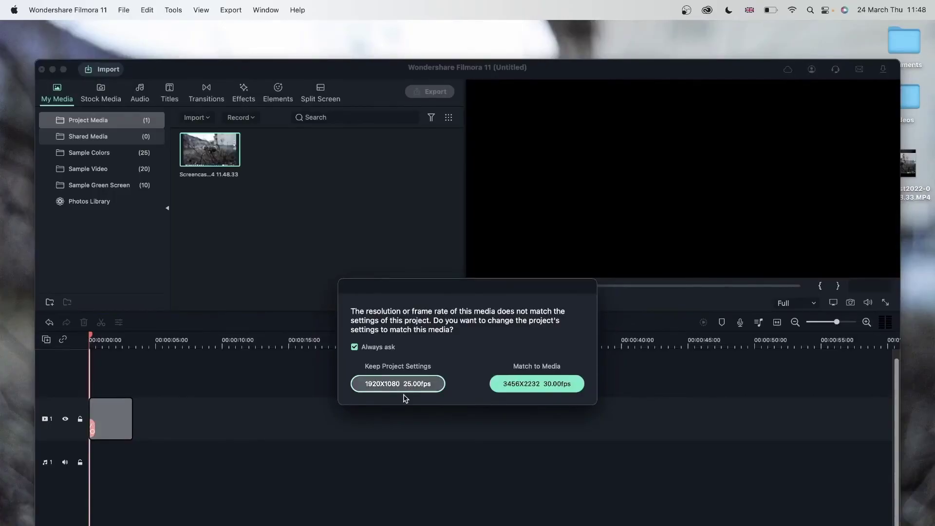
pyautogui.moveTo(128, 347); pyautogui.dragTo(97, 363)
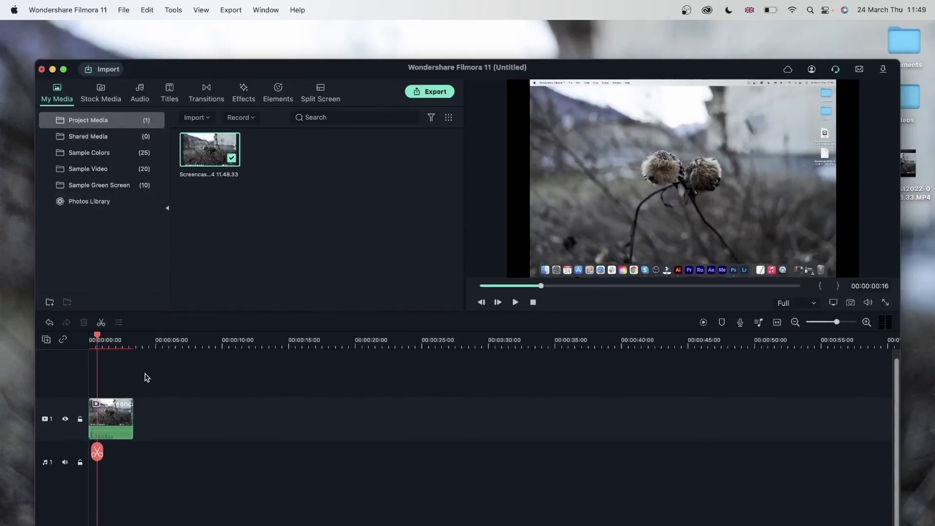
pyautogui.click(127, 430)
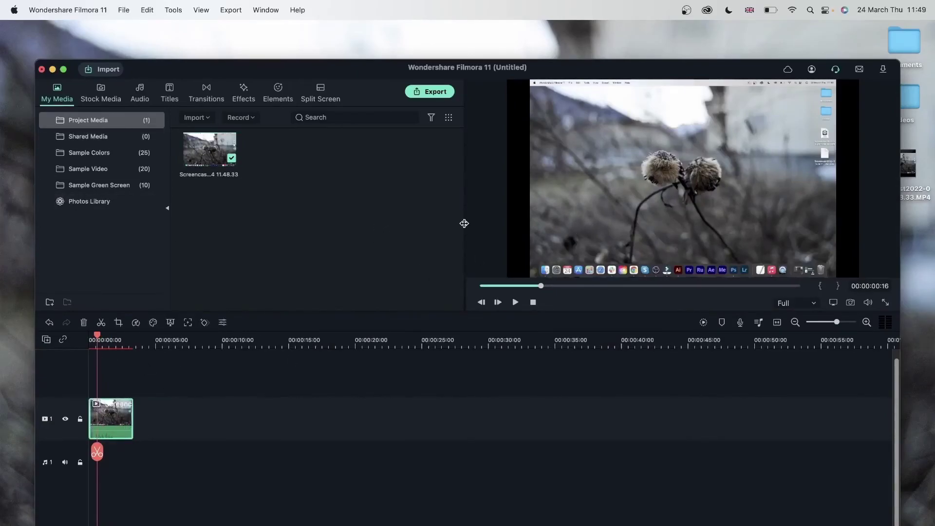
# Close the project without saving the changes and select the saved Screencast MP4 file on the desktop
pyautogui.click(42, 69)
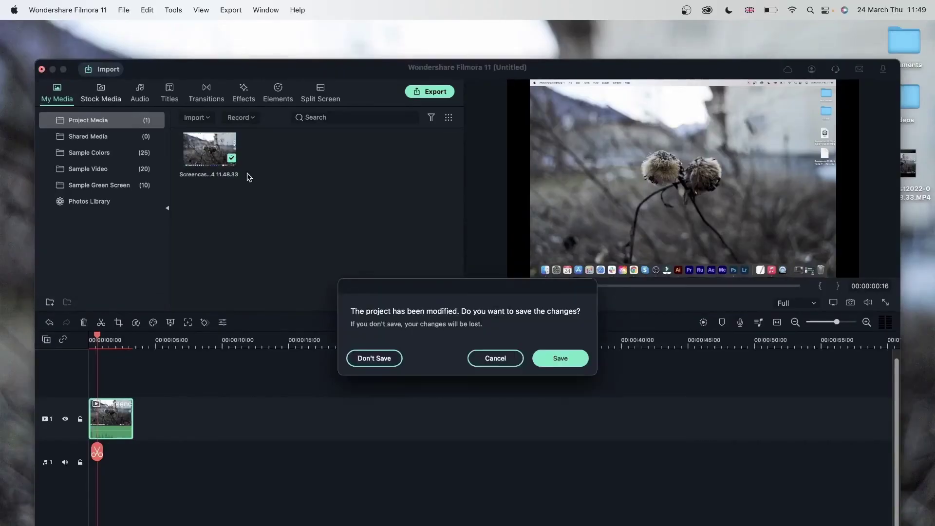
pyautogui.click(373, 360)
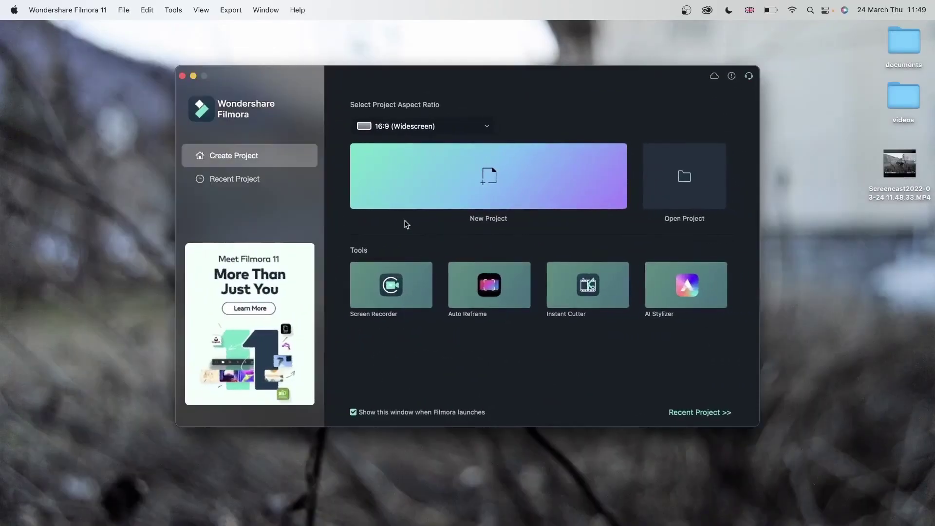
pyautogui.click(889, 175)
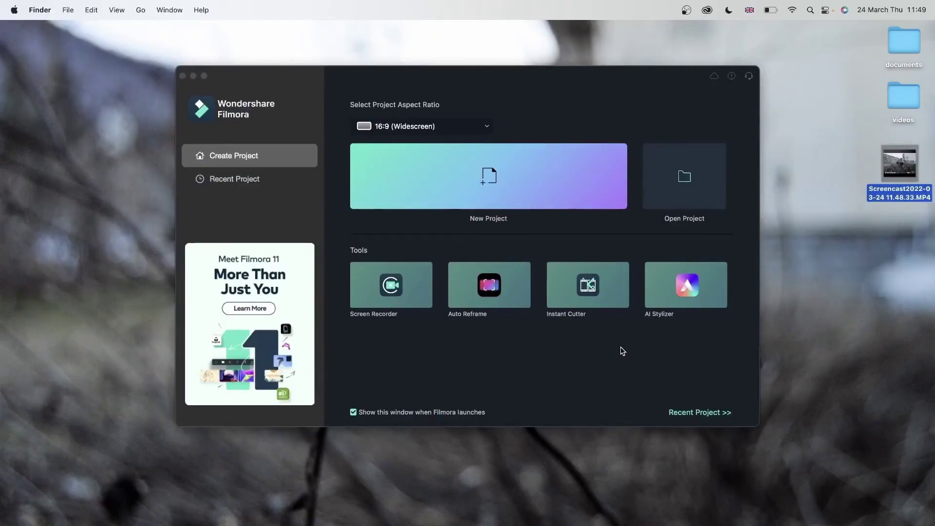
# Reopen the Screen Recorder with its settings expanded, and set the frame rate to 15 fps and the quality to Low
pyautogui.click(388, 289)
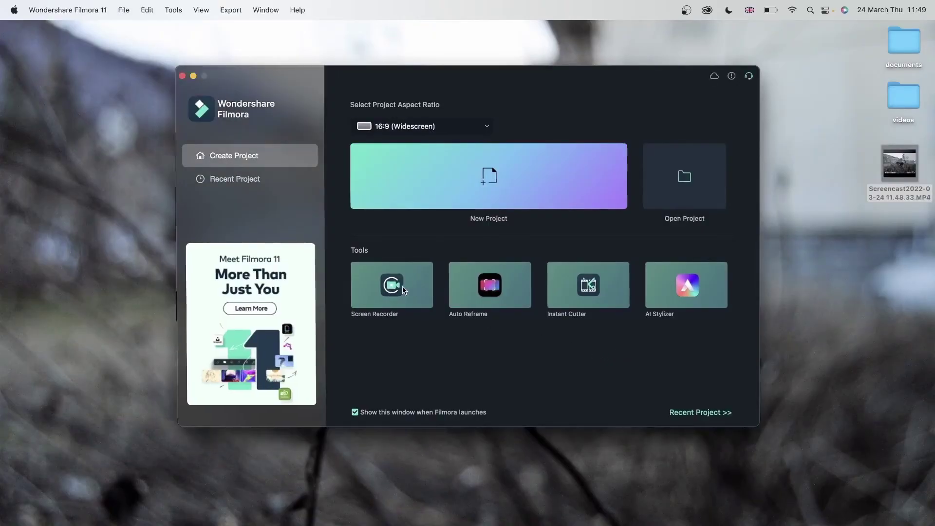
pyautogui.click(403, 289)
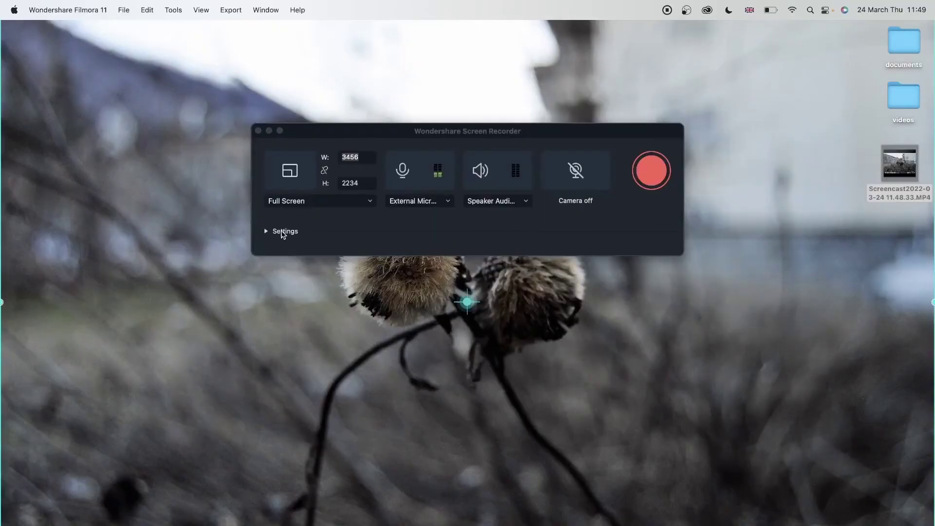
pyautogui.click(267, 232)
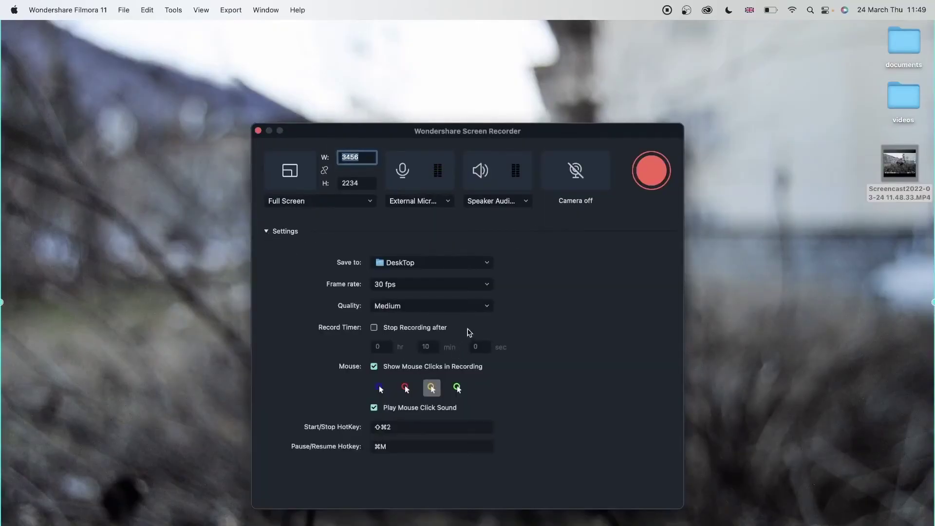
pyautogui.click(412, 283)
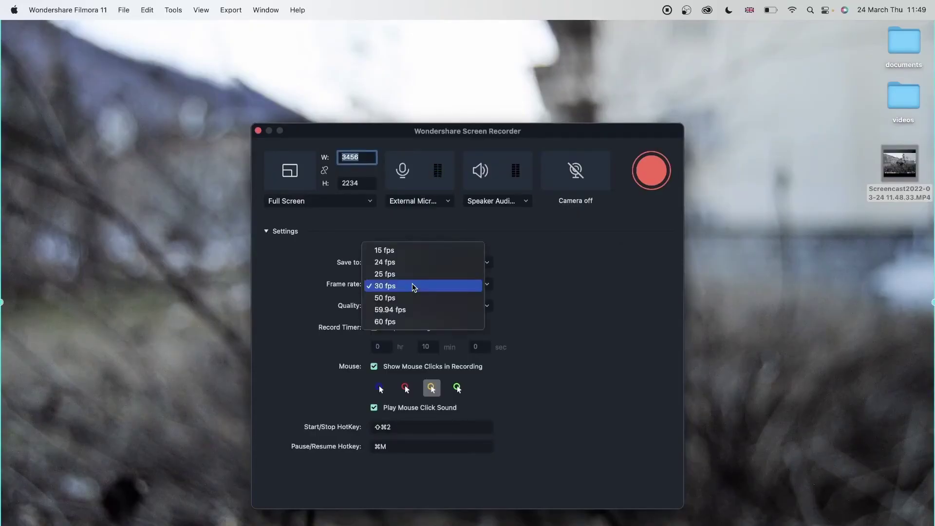
pyautogui.click(406, 251)
pyautogui.click(415, 308)
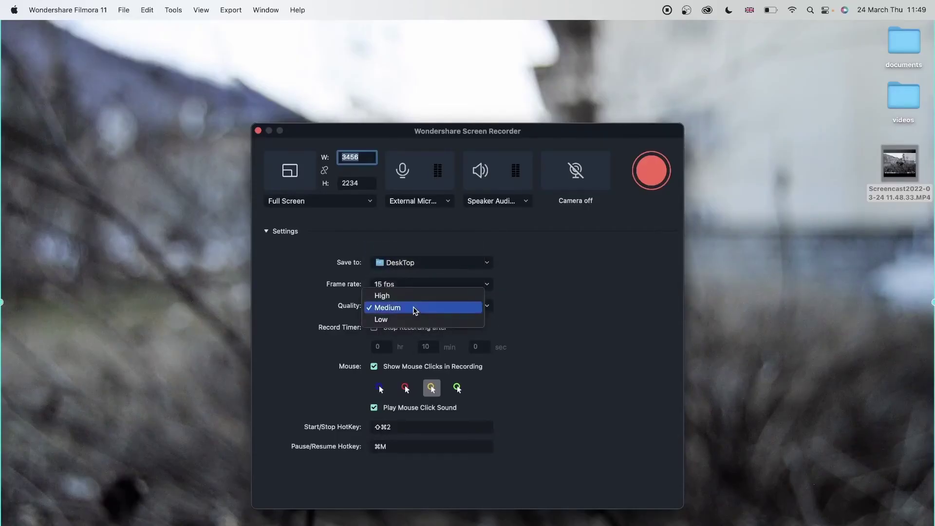
pyautogui.click(467, 320)
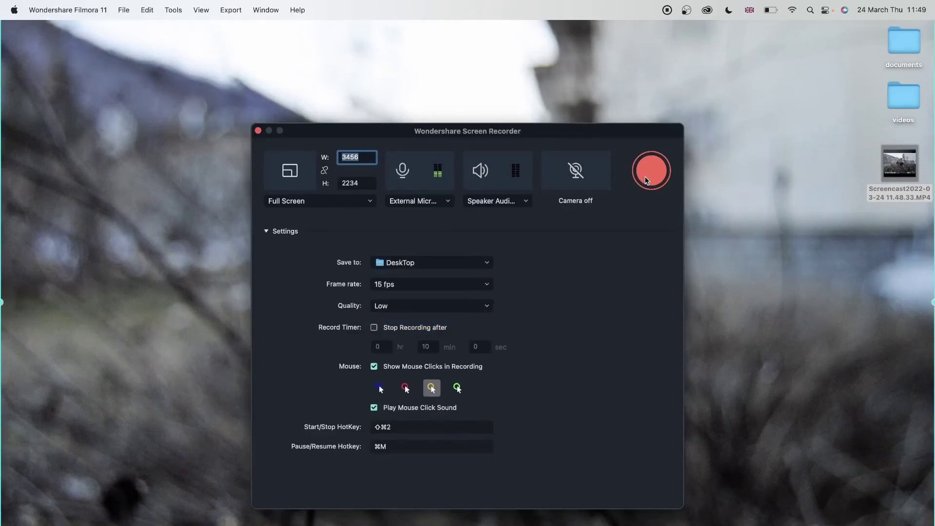
# Change the Start/Stop hotkey from its default to ⌘H for the second recording
pyautogui.click(412, 429)
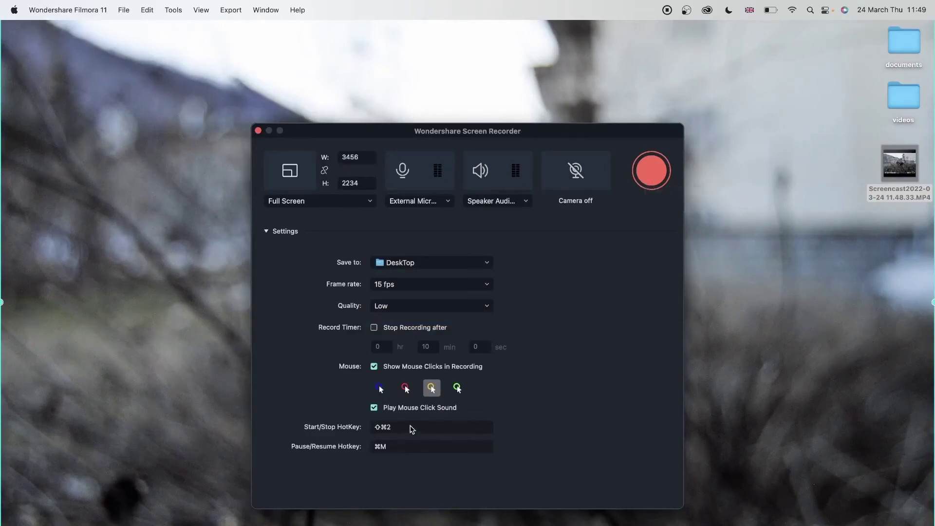
pyautogui.click(412, 429)
pyautogui.click(487, 430)
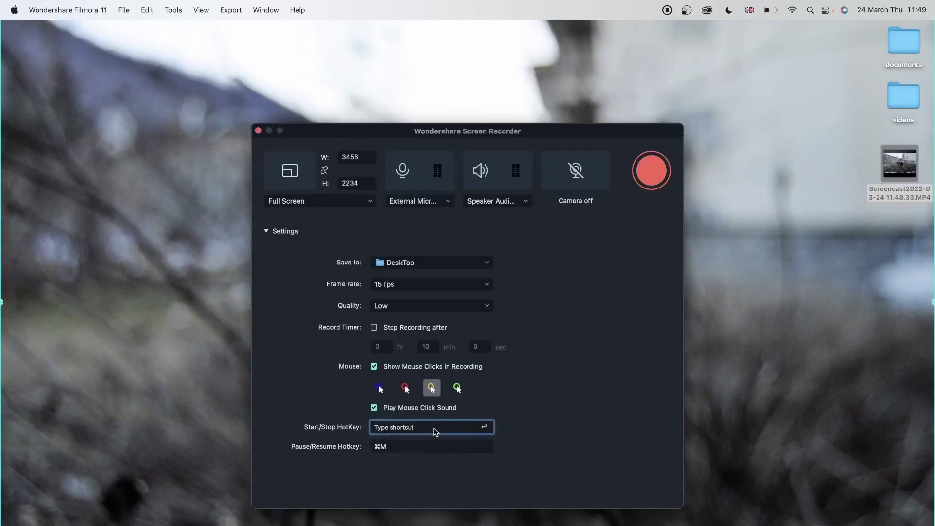
pyautogui.press('super+h')
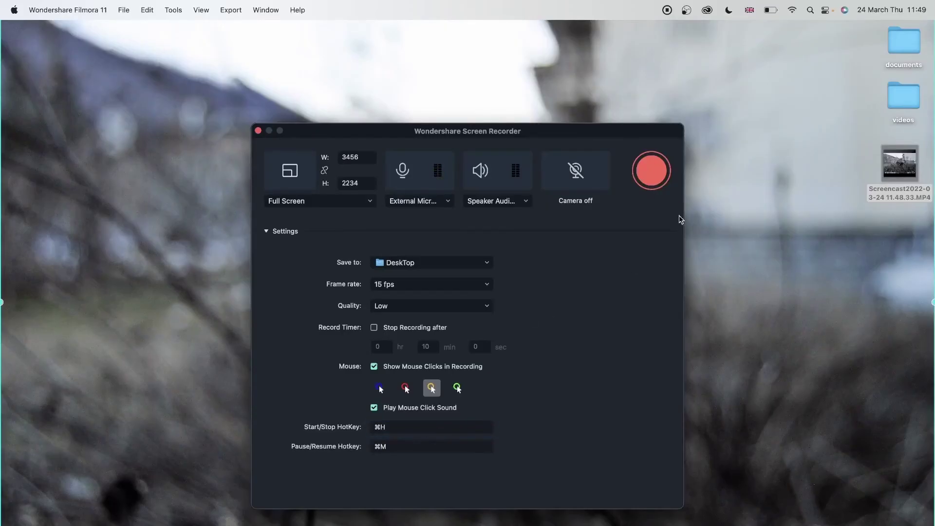
# Record the full screen again at the low-quality settings and select the new clip in the project media
pyautogui.click(651, 167)
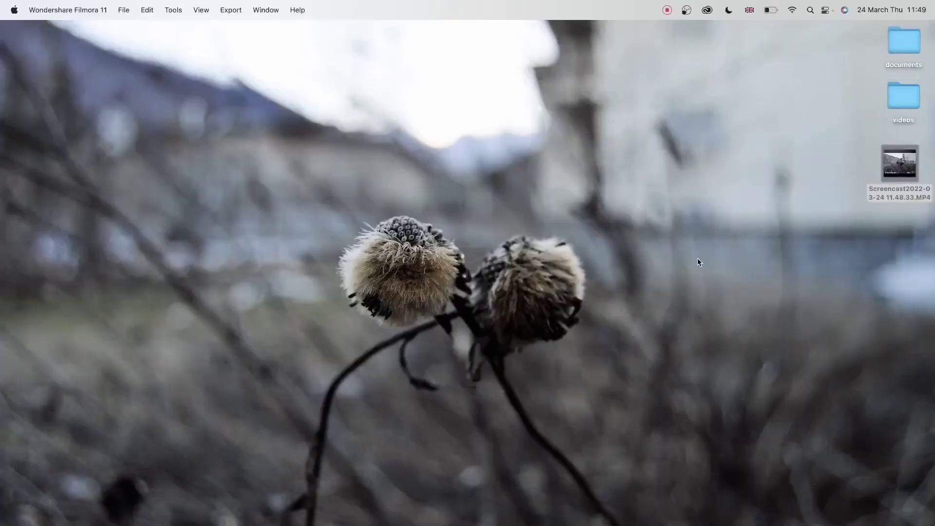
pyautogui.click(729, 118)
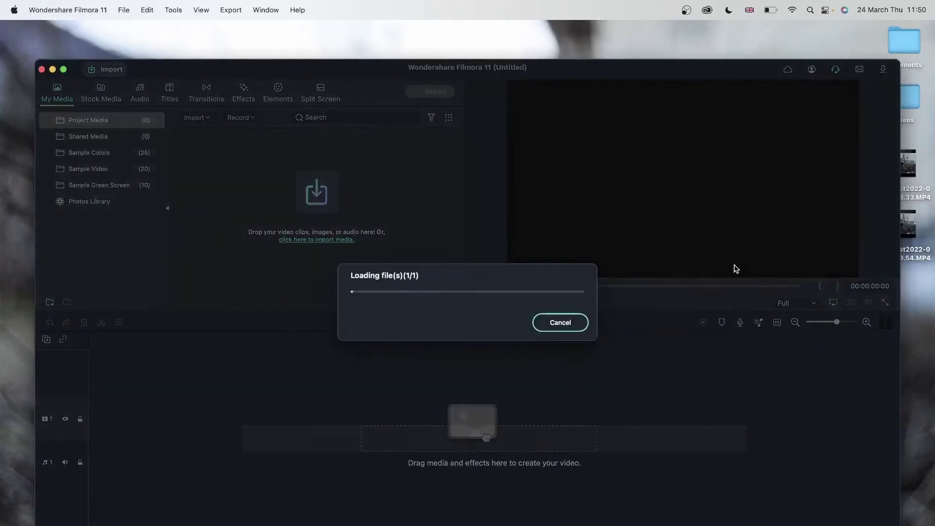
pyautogui.click(221, 151)
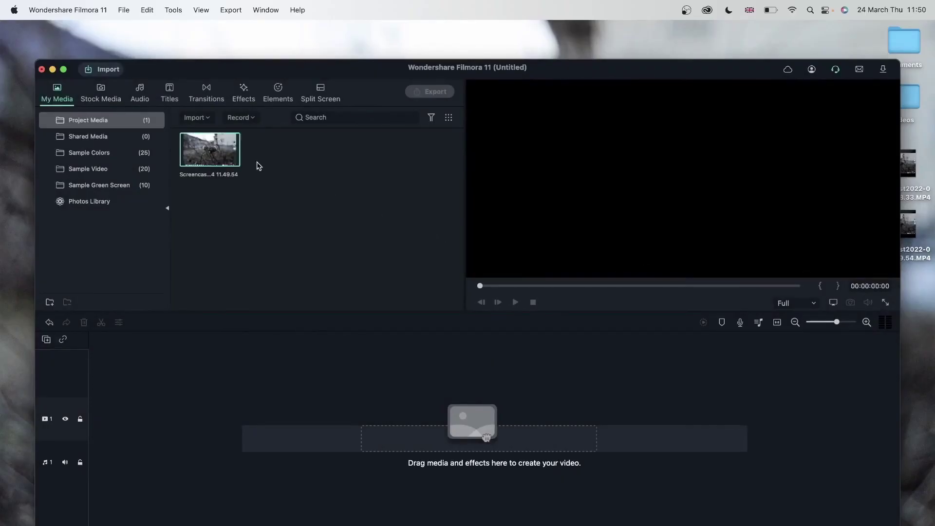
# Close the project and reopen the Screen Recorder with its settings expanded
pyautogui.click(42, 70)
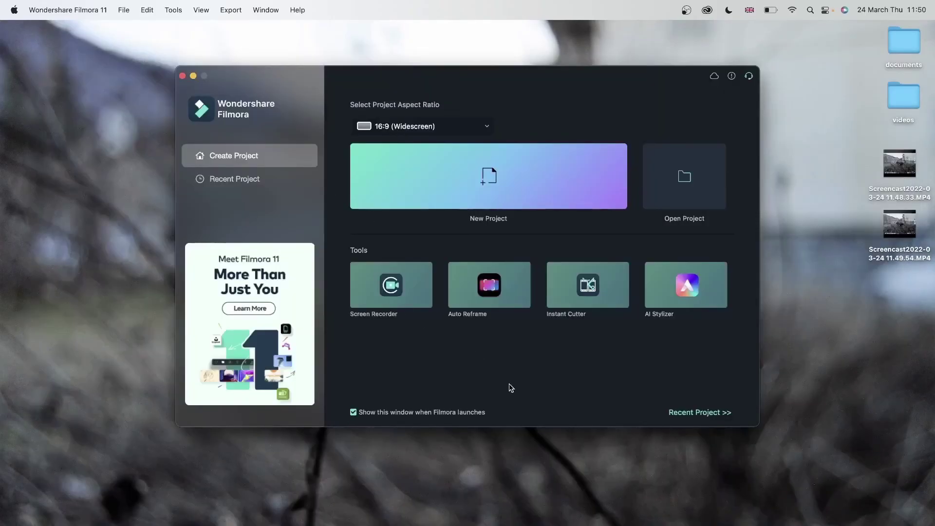
pyautogui.click(401, 291)
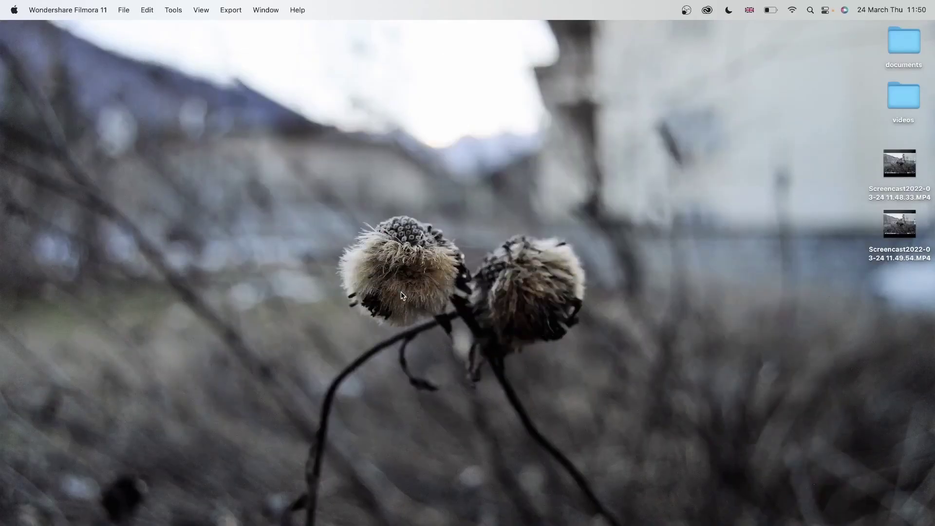
pyautogui.click(270, 233)
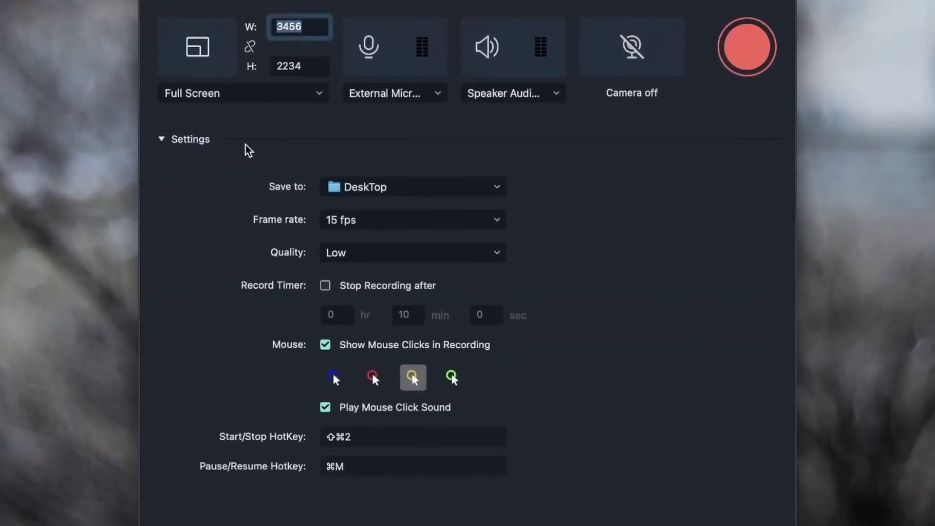
# Make a full-screen recording with the frame rate set to 60 fps and the quality set to High
pyautogui.click(444, 287)
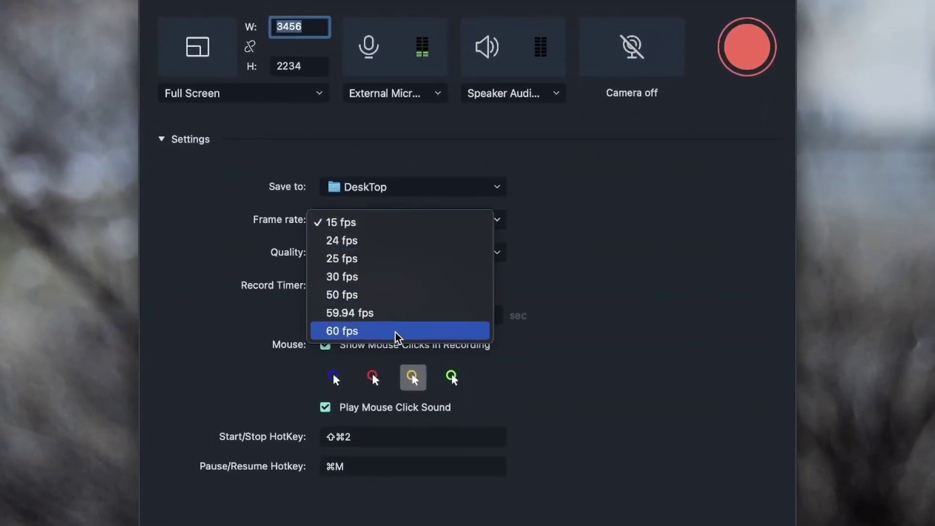
pyautogui.click(397, 331)
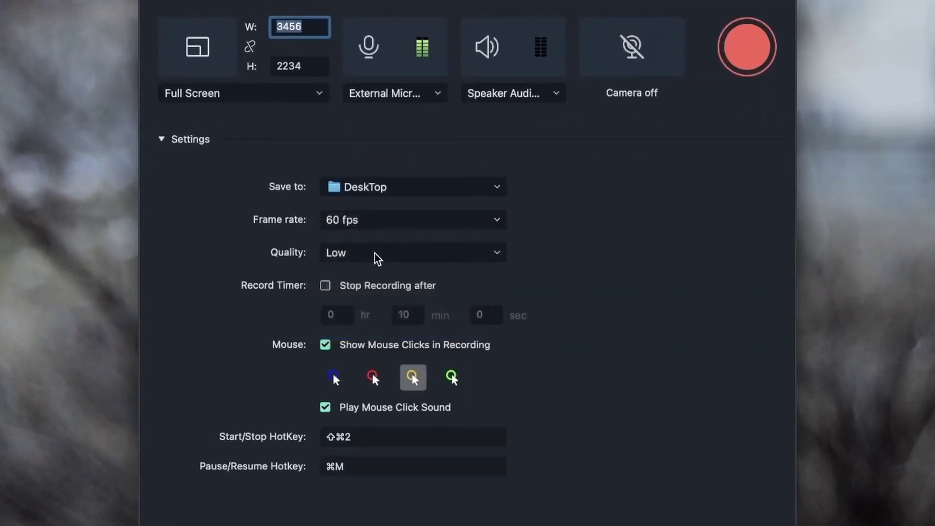
pyautogui.click(378, 256)
pyautogui.click(372, 218)
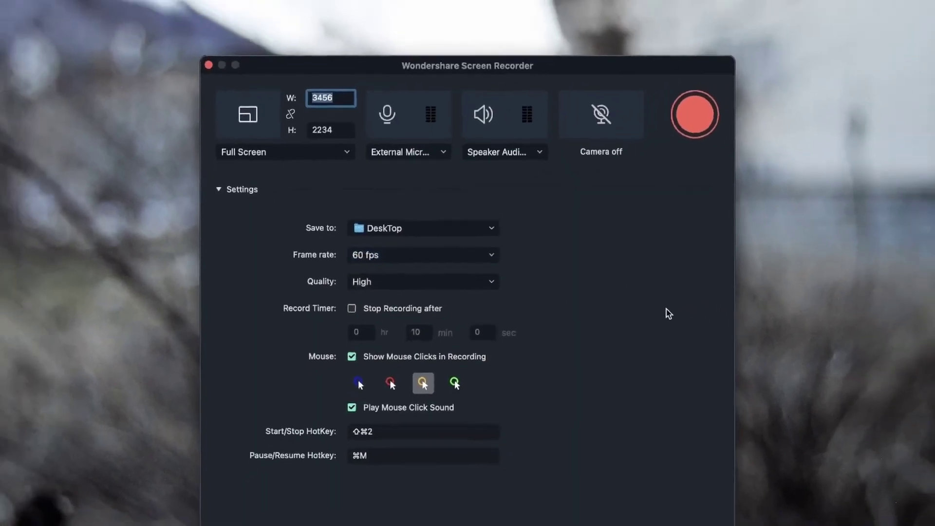
pyautogui.press('shift+super+2')
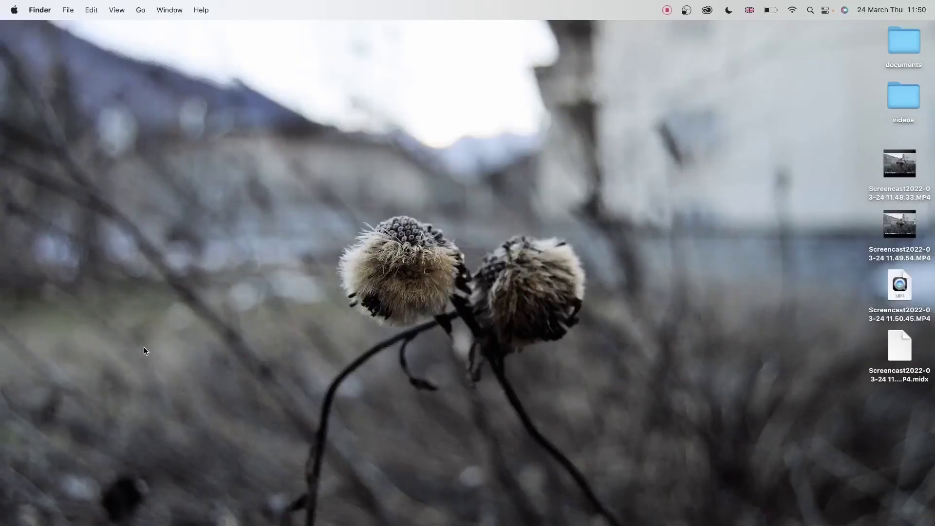
pyautogui.click(861, 515)
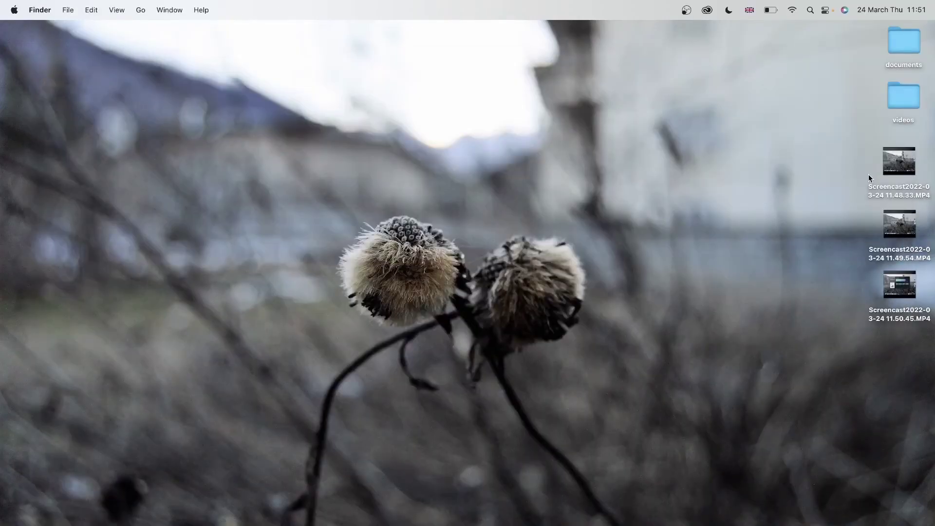
# Move Screencast2022-03-24 11.49.54.MP4 to the desktop's upper middle, then review its later part in QuickTime Player and close it
pyautogui.moveTo(903, 232); pyautogui.dragTo(542, 104)
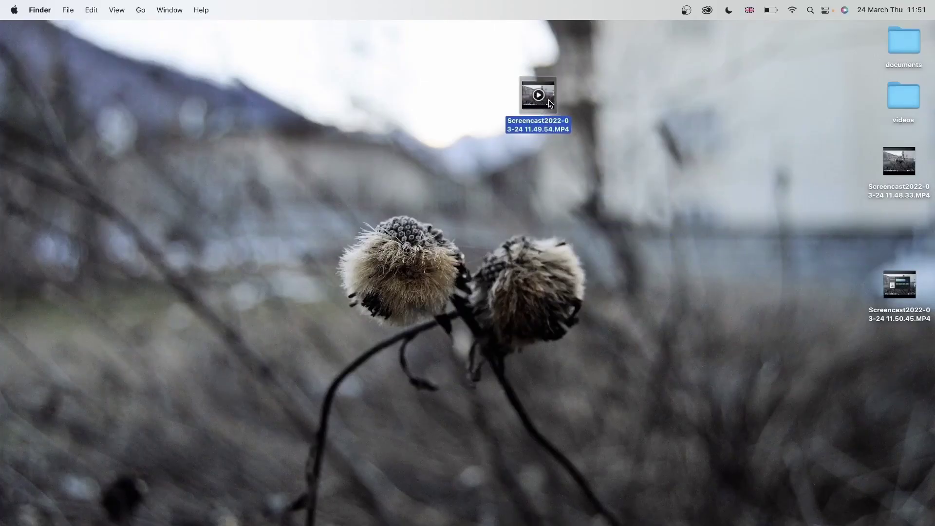
pyautogui.doubleClick(548, 99)
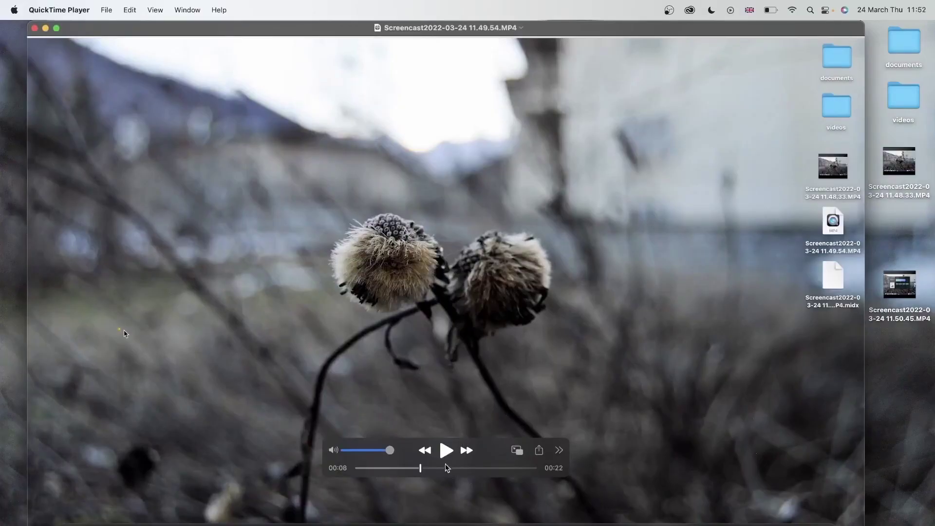
pyautogui.click(469, 468)
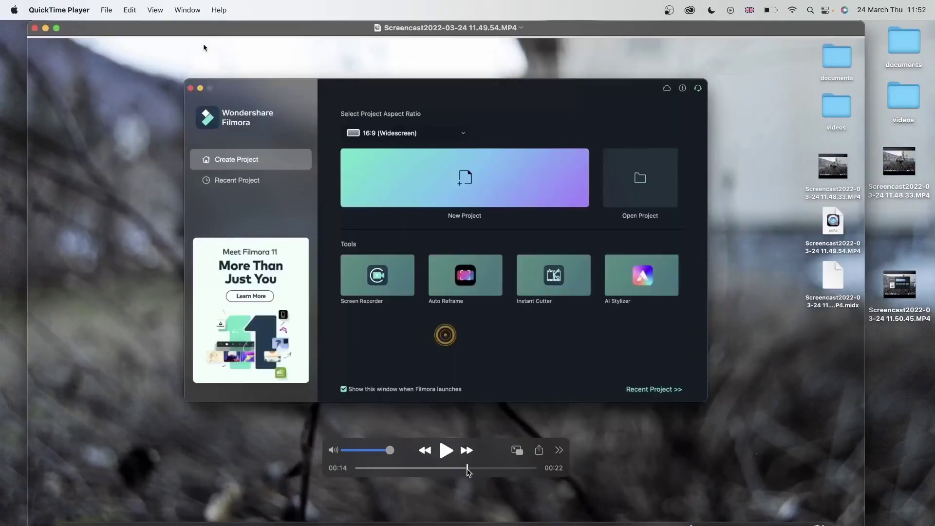
pyautogui.click(445, 450)
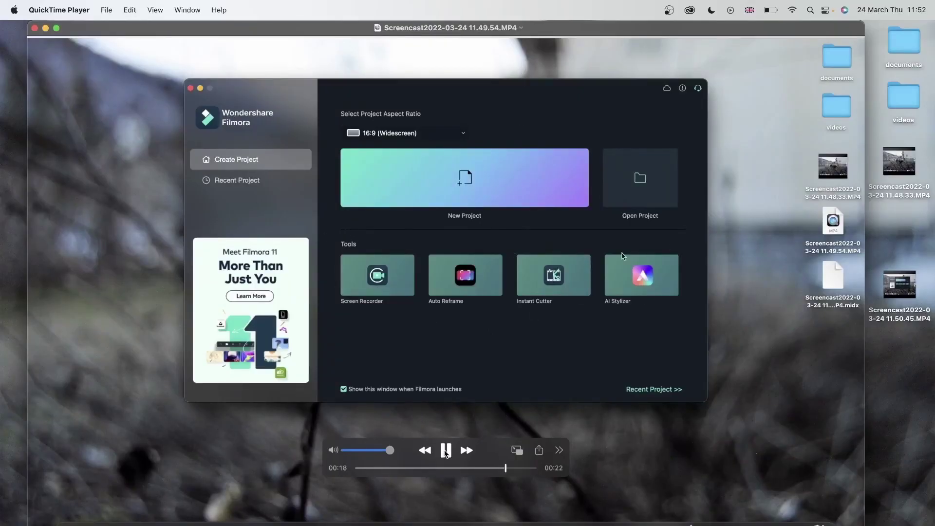
pyautogui.click(445, 450)
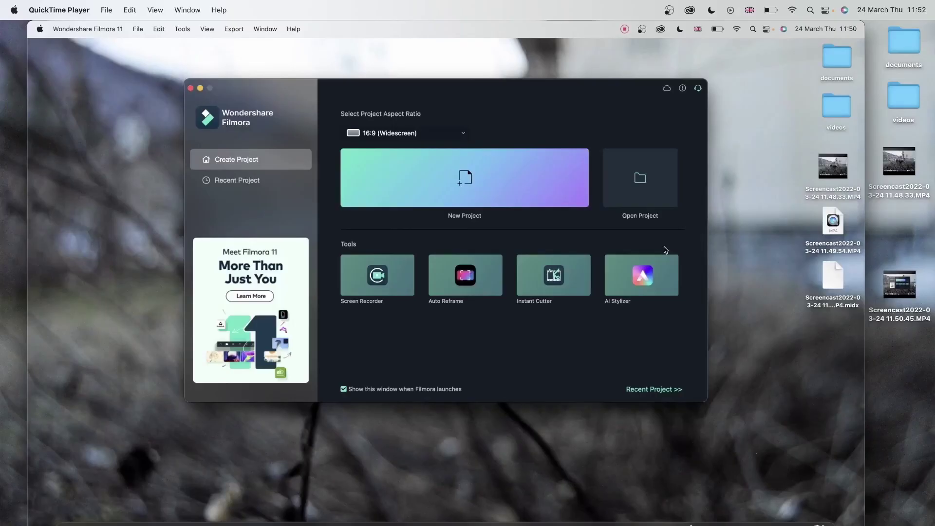
pyautogui.click(35, 29)
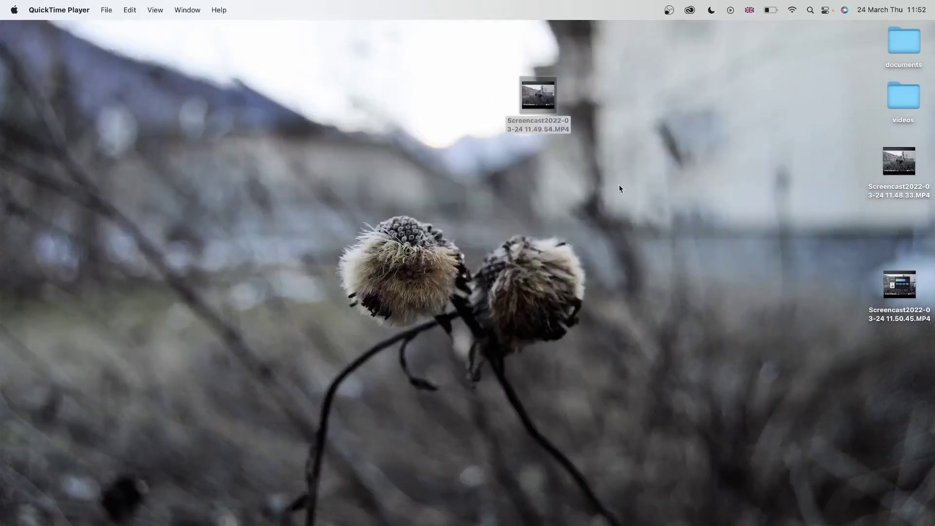
# Open Screencast2022-03-24 11.50.45.MP4 and examine the image quality, motion smoothness and click highlights at several points of the recording
pyautogui.doubleClick(913, 297)
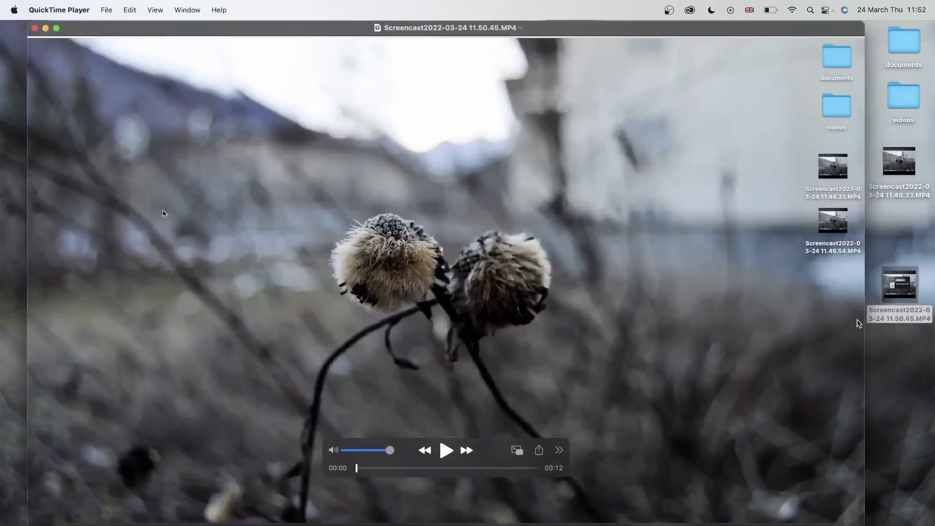
pyautogui.click(491, 468)
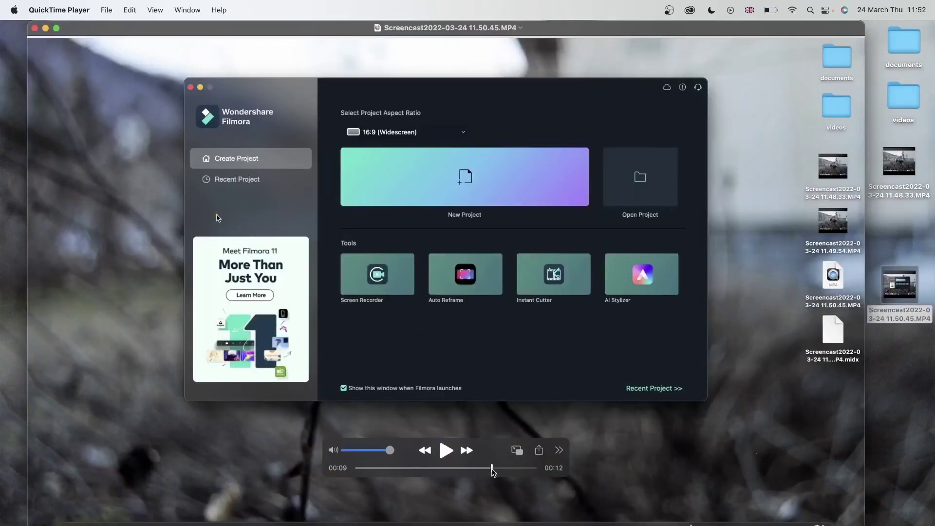
pyautogui.moveTo(492, 471); pyautogui.dragTo(481, 468)
pyautogui.click(445, 450)
pyautogui.click(445, 452)
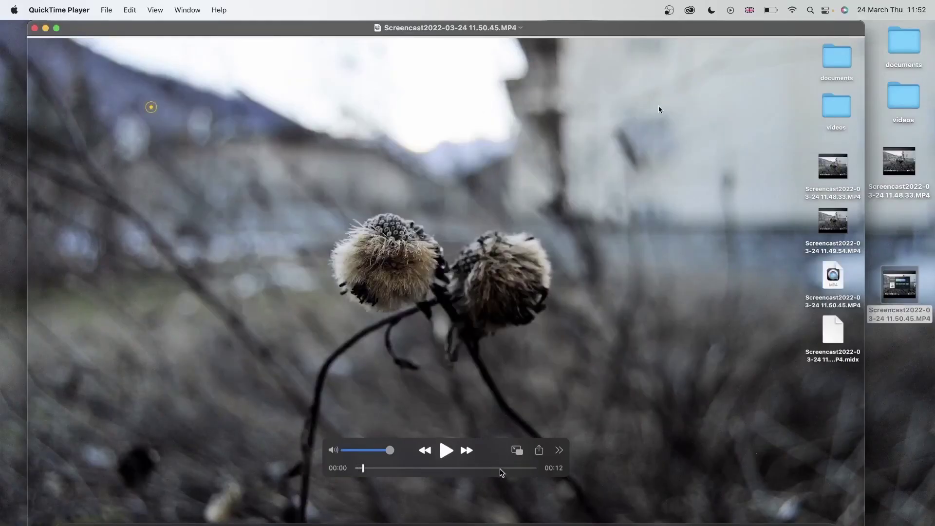
pyautogui.click(500, 468)
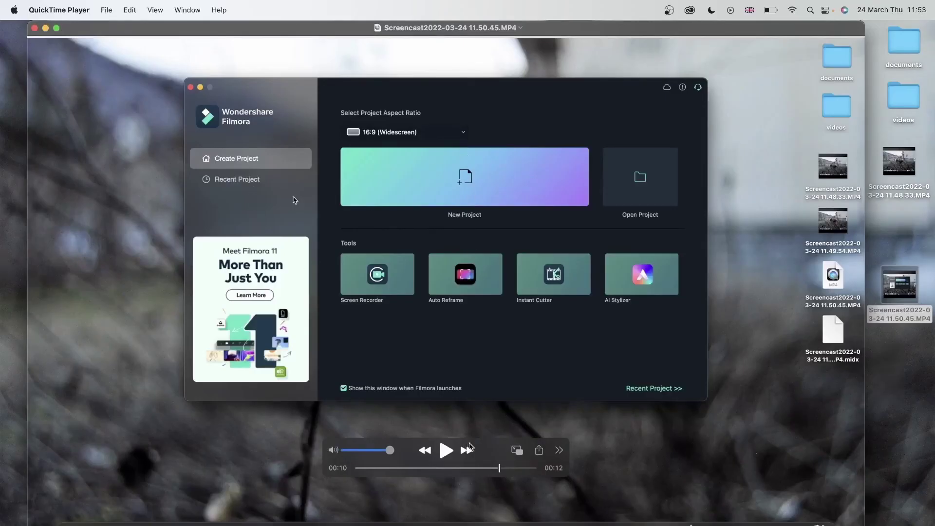
pyautogui.click(455, 469)
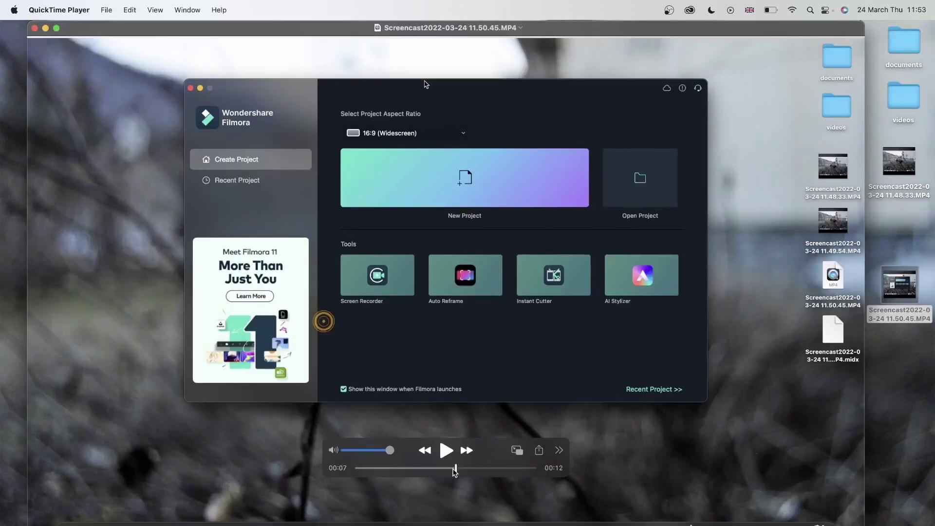
pyautogui.moveTo(455, 470); pyautogui.dragTo(449, 469)
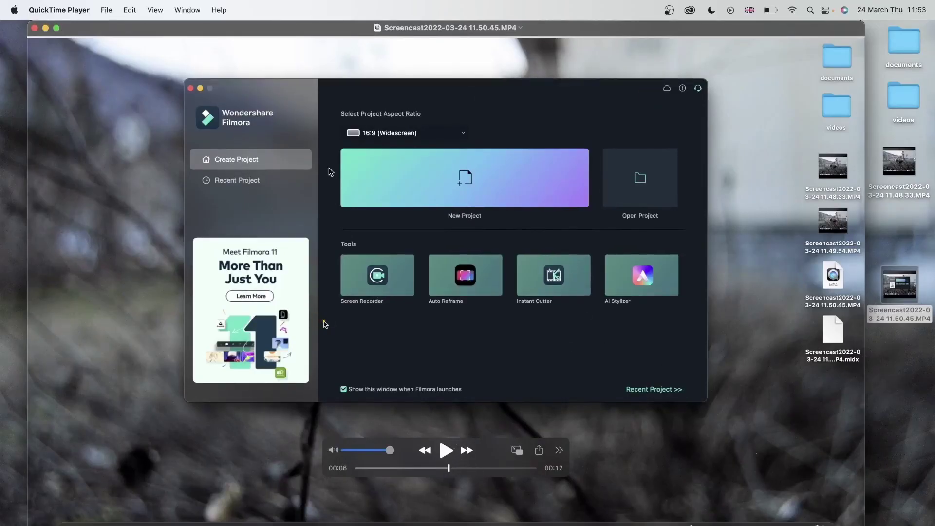